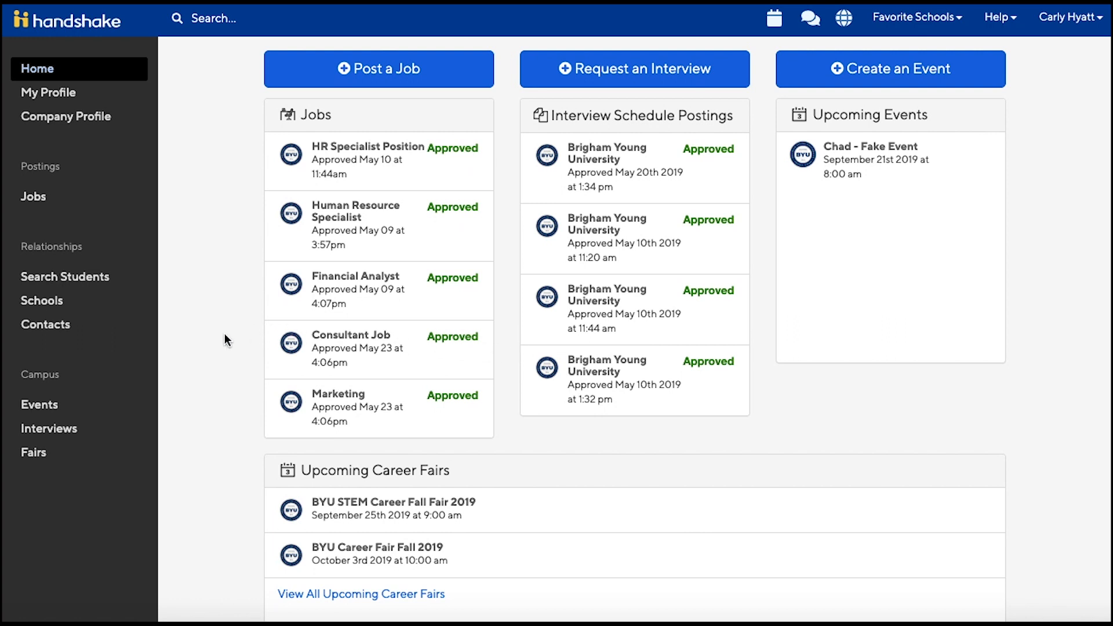
Start a new event request and name the event "Marriott Club Opening Social Fall 2019"
click(49, 411)
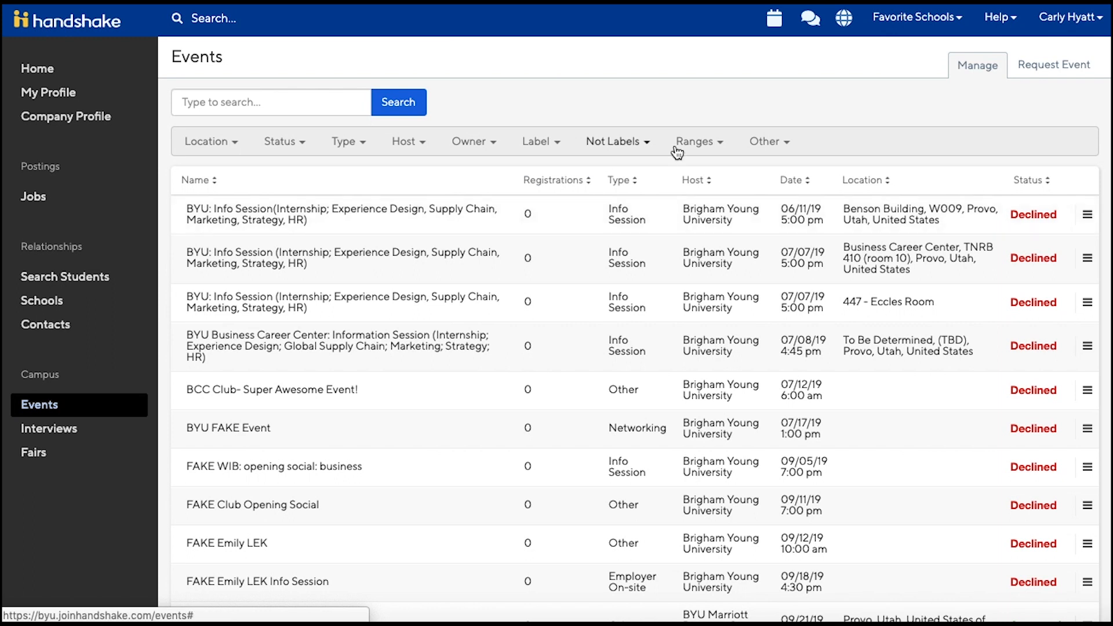
click(1039, 68)
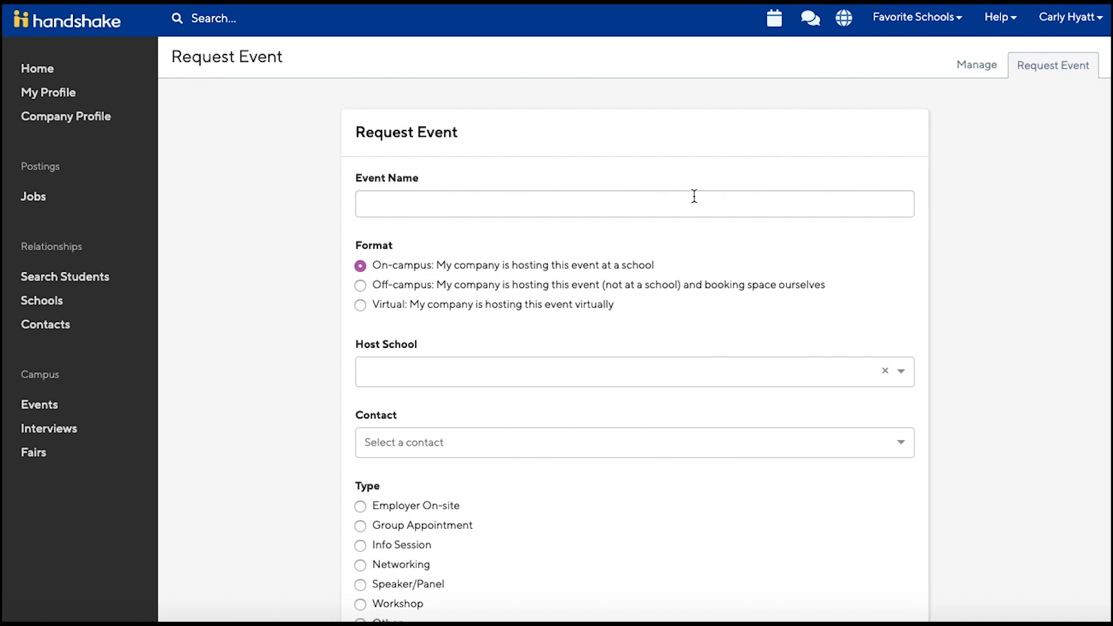
click(668, 201)
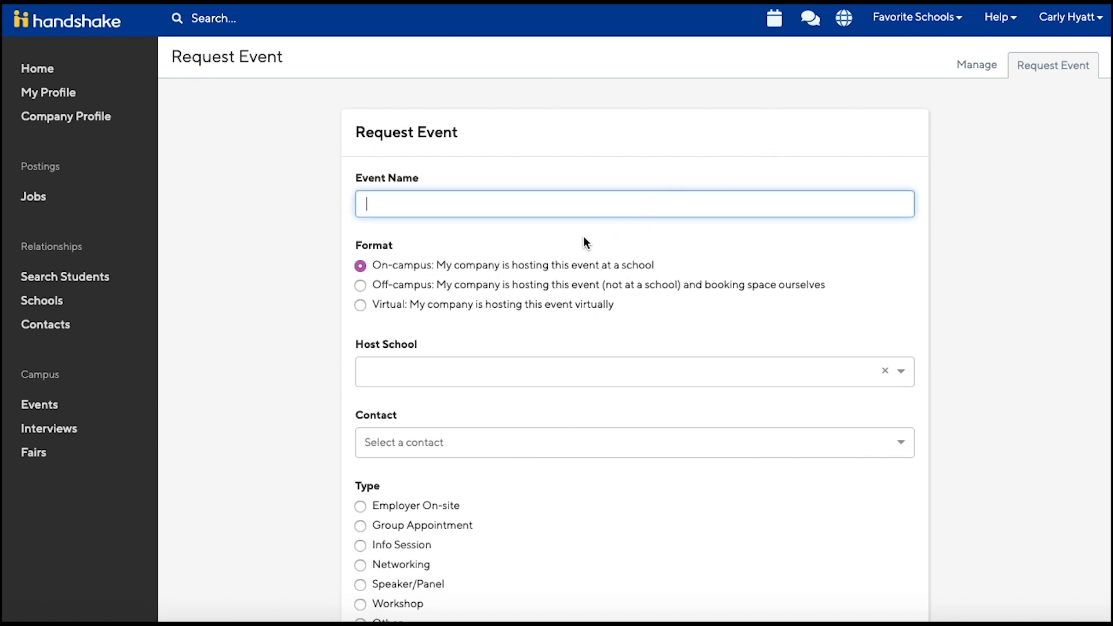
text(Marriott Club Opening So)
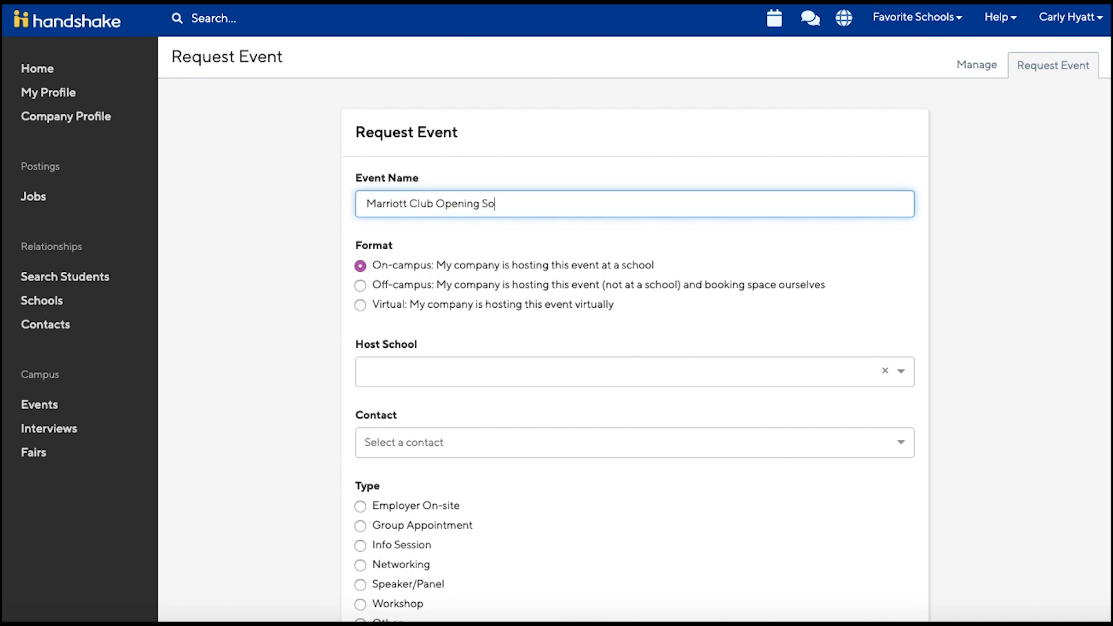
text(cial Fall 2019)
Set the host school to Brigham Young University and the career center to BYU Marriott Clubs
click(386, 361)
text(Bri)
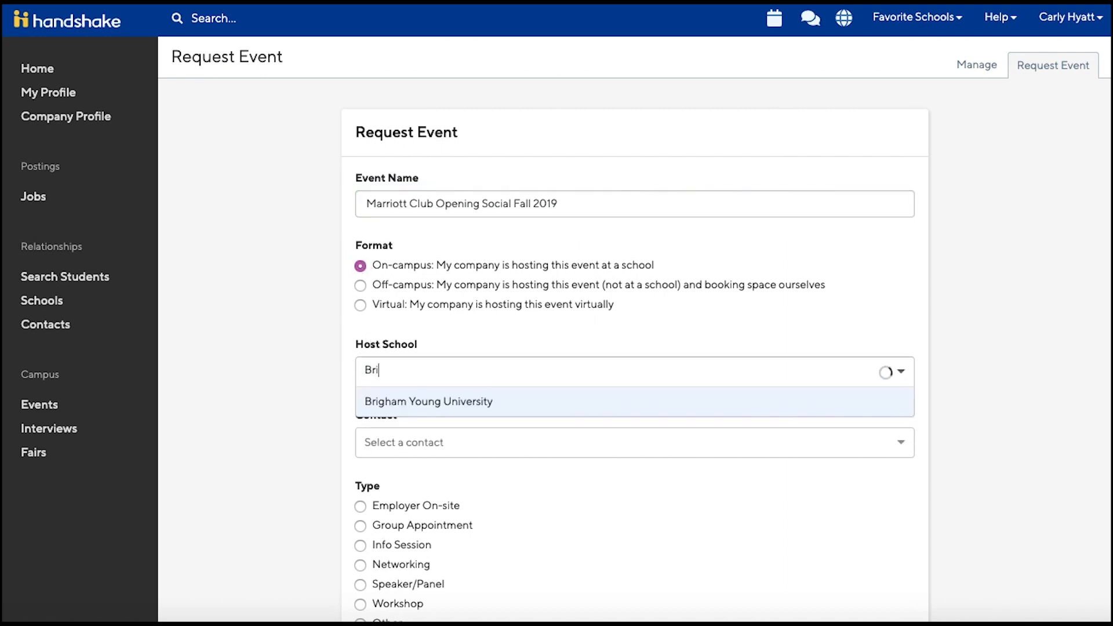
click(392, 397)
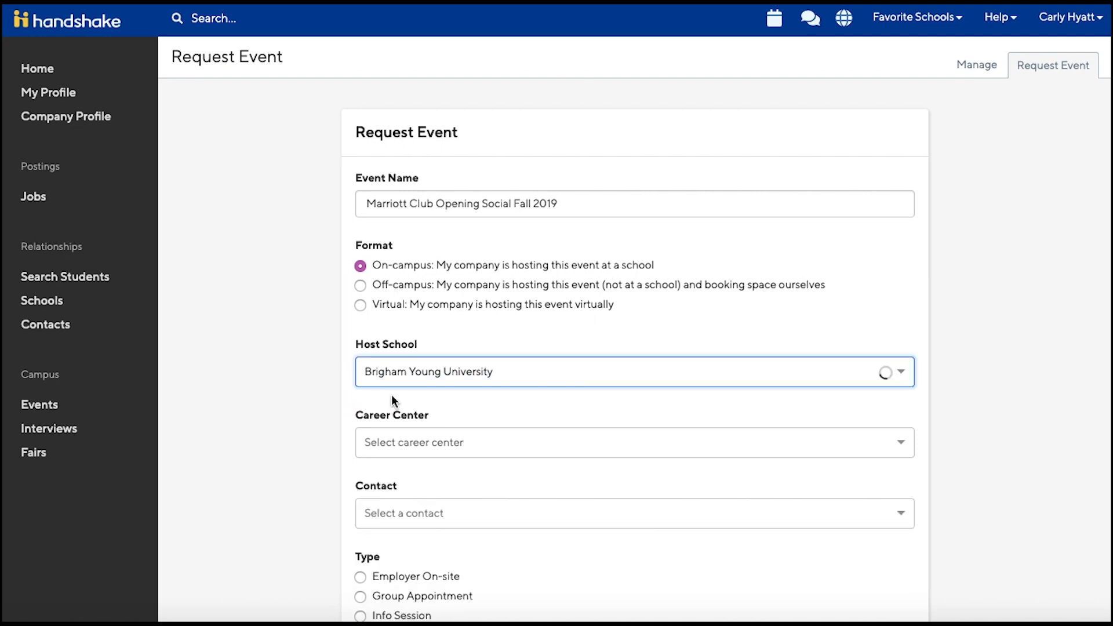
click(426, 443)
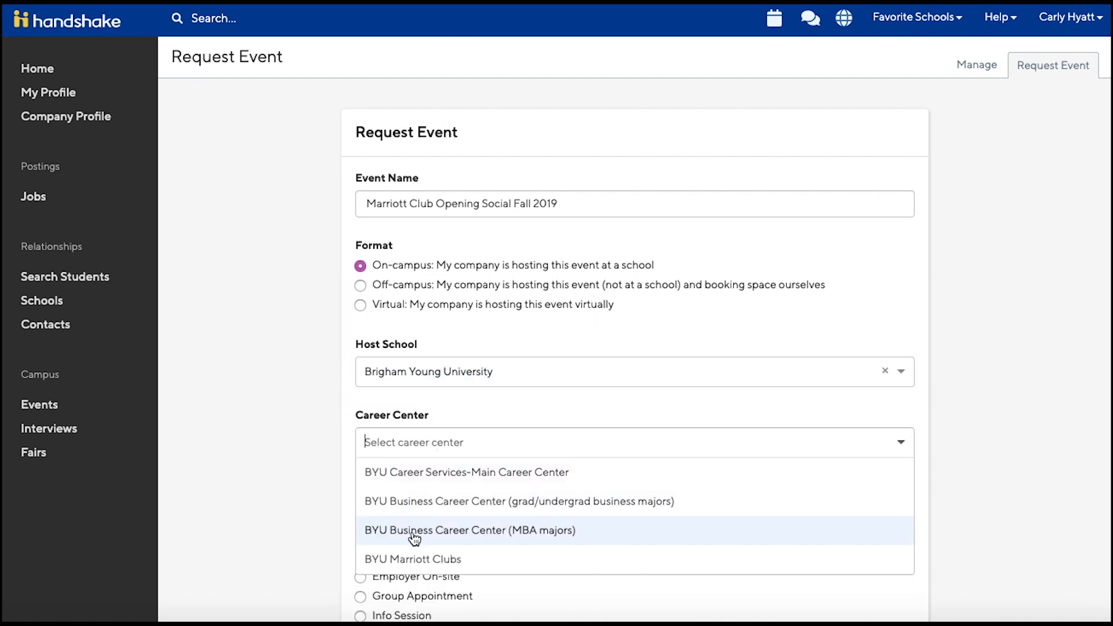
click(413, 560)
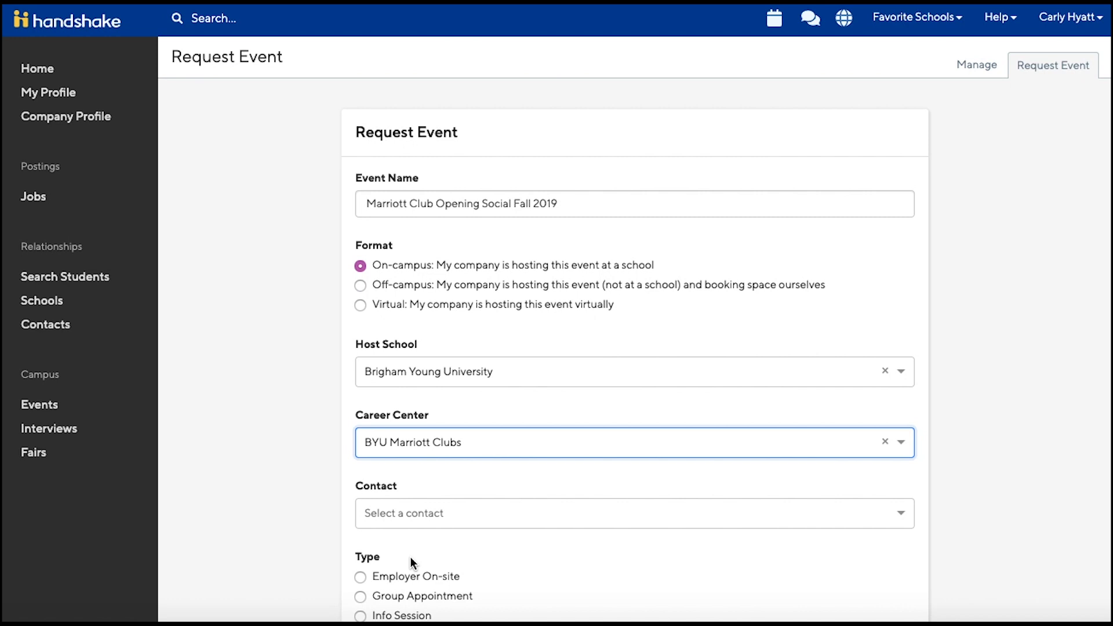
Find the event's contact person by first name and add them as the request's contact
click(425, 525)
text(Emily)
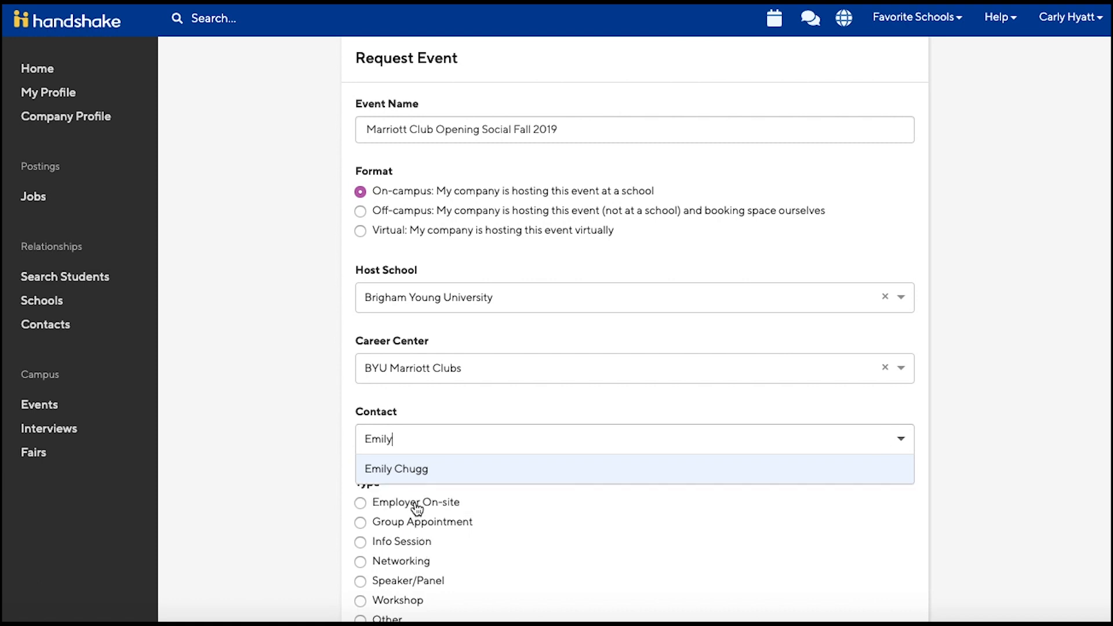
click(416, 478)
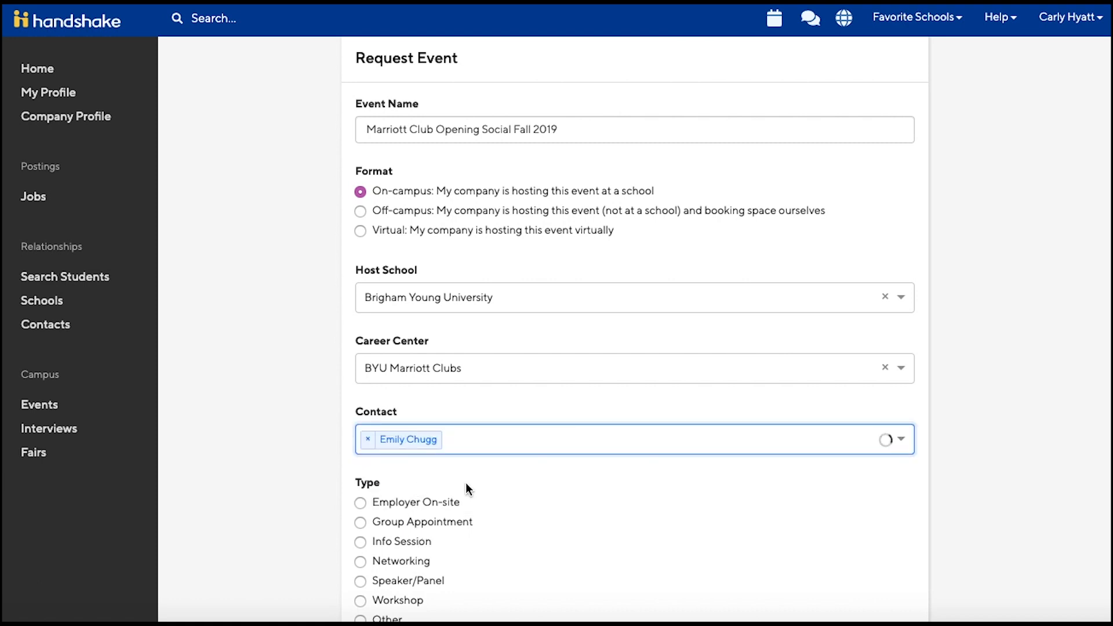
scroll(548, 490, up, 2)
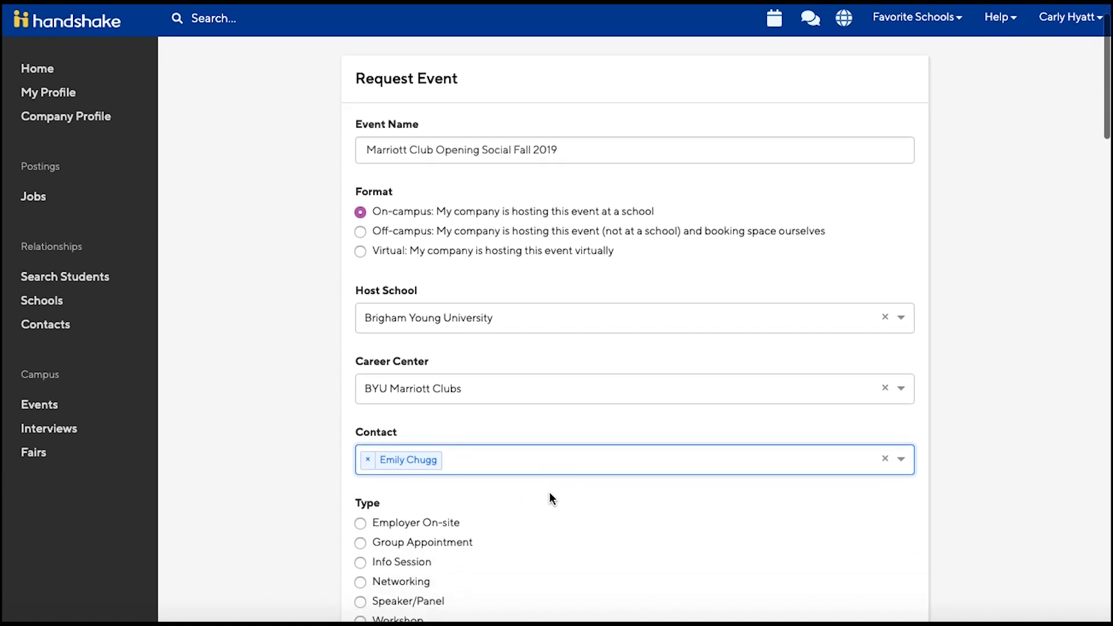
Set the event type to Other and specify it as "Academic Association"
scroll(548, 492, down, 8)
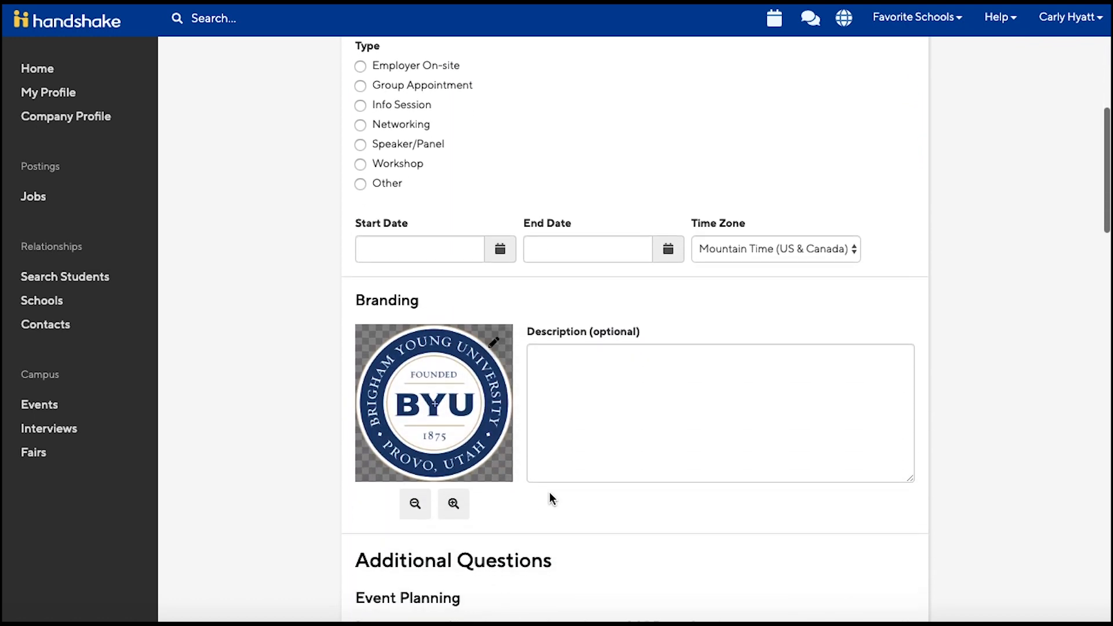
click(361, 184)
click(377, 211)
text(Academic Asociation)
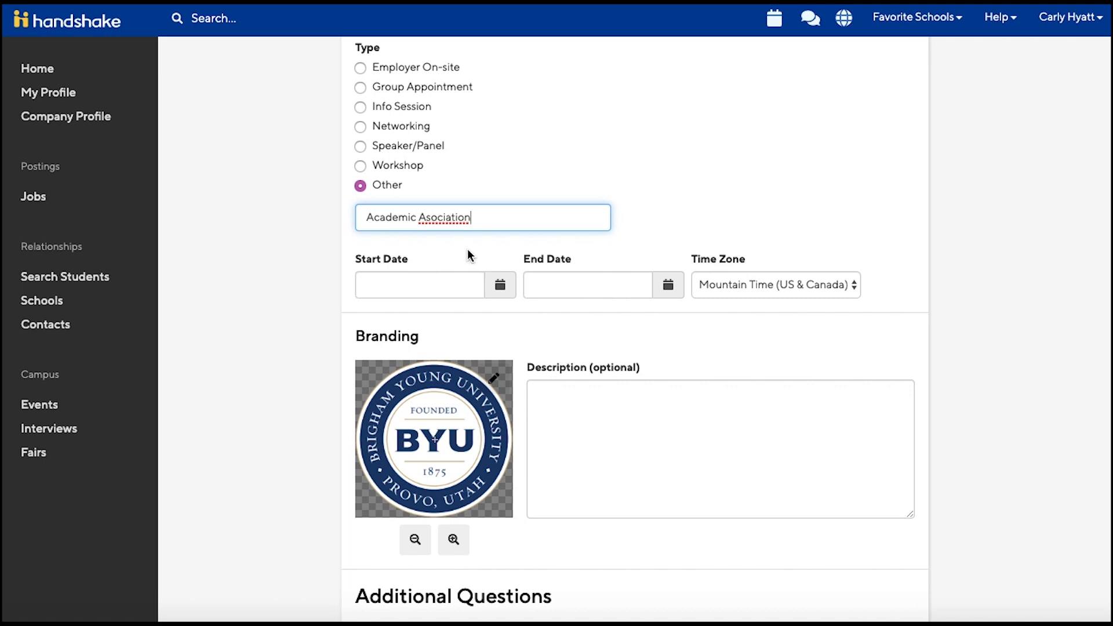
click(431, 219)
text(s)
Set the event's start date to September 11, 2019 at 7:00 pm
click(492, 285)
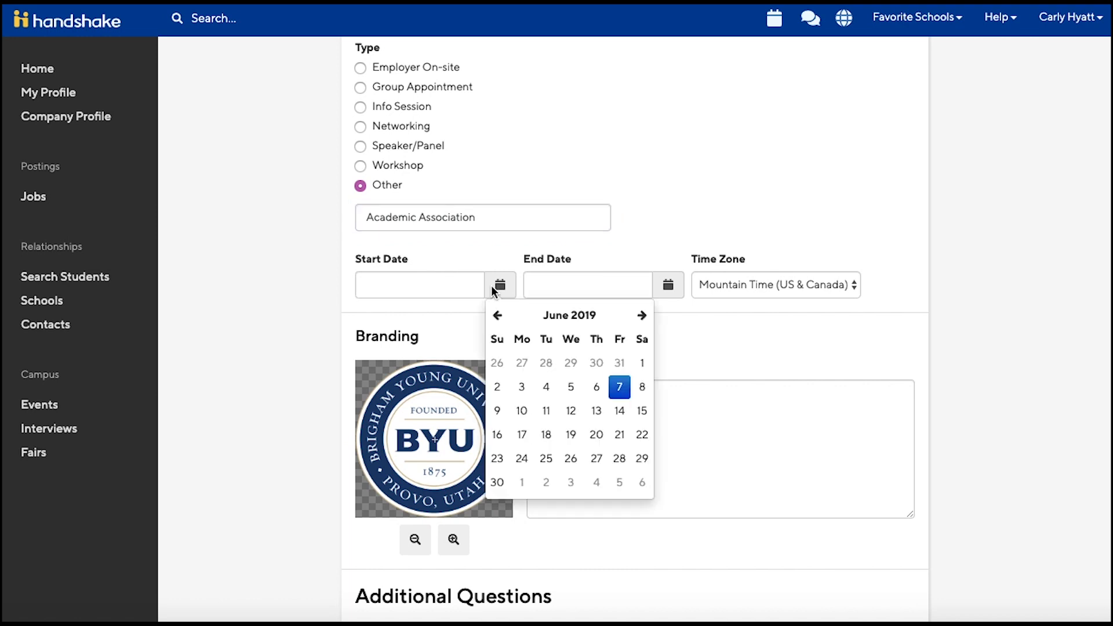
click(642, 316)
click(641, 316)
click(641, 316)
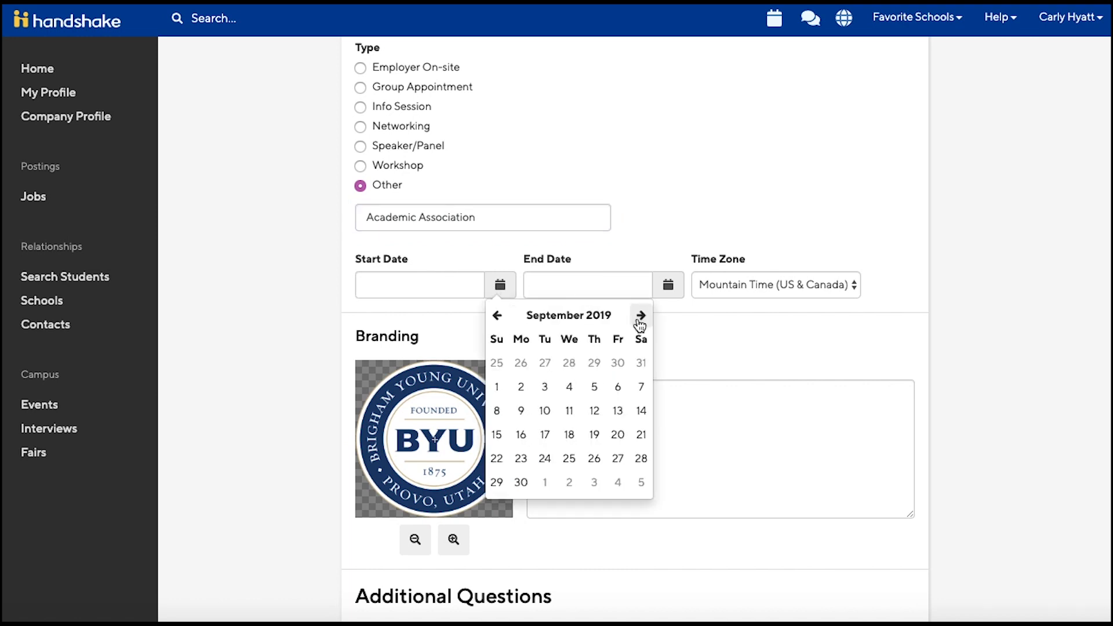
click(571, 410)
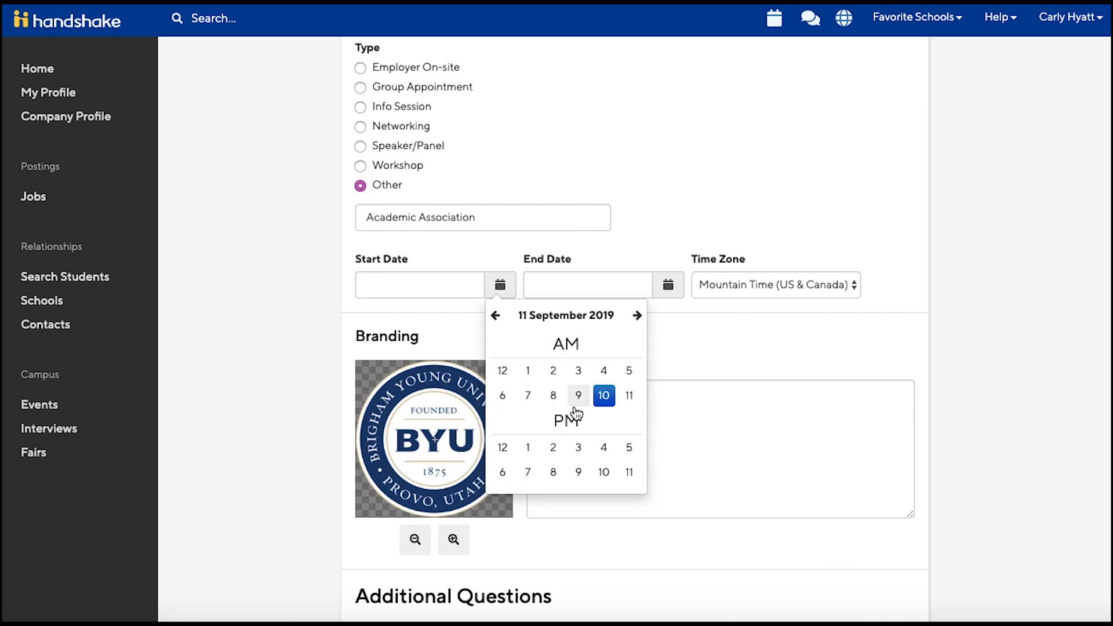
click(525, 472)
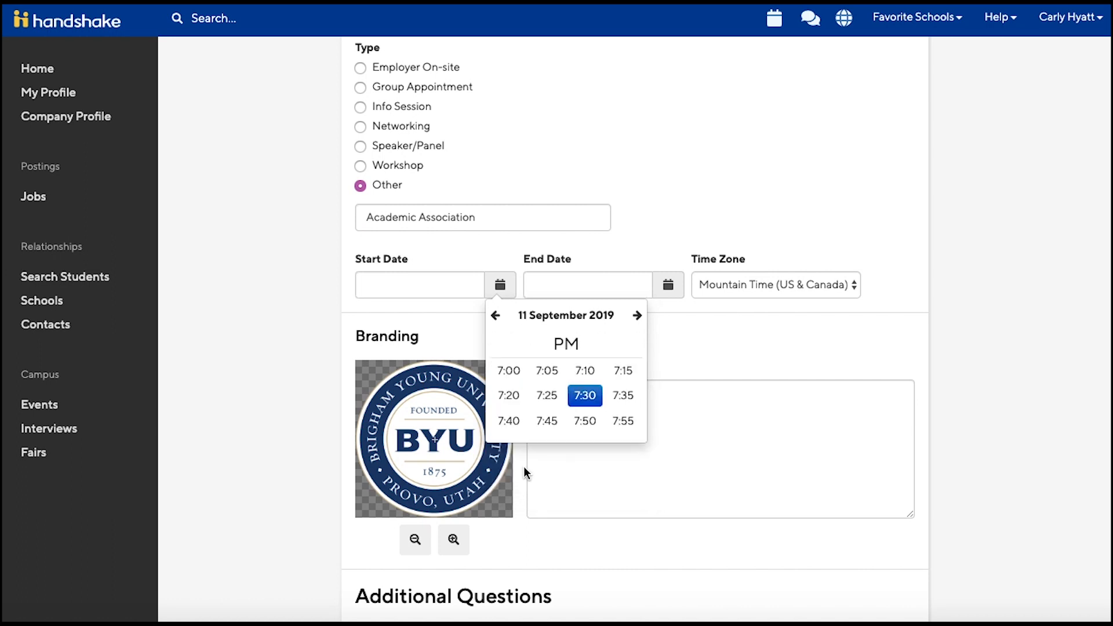
click(514, 383)
Set the event's end date to September 11, 2019 at 8:30 pm
click(670, 285)
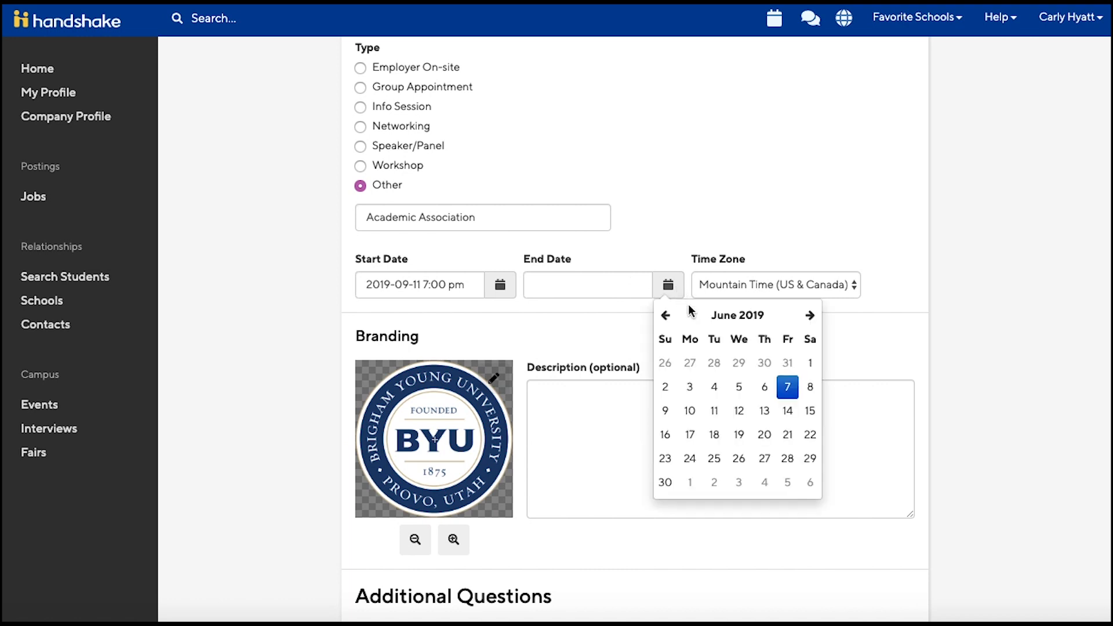
click(808, 318)
click(809, 318)
click(808, 317)
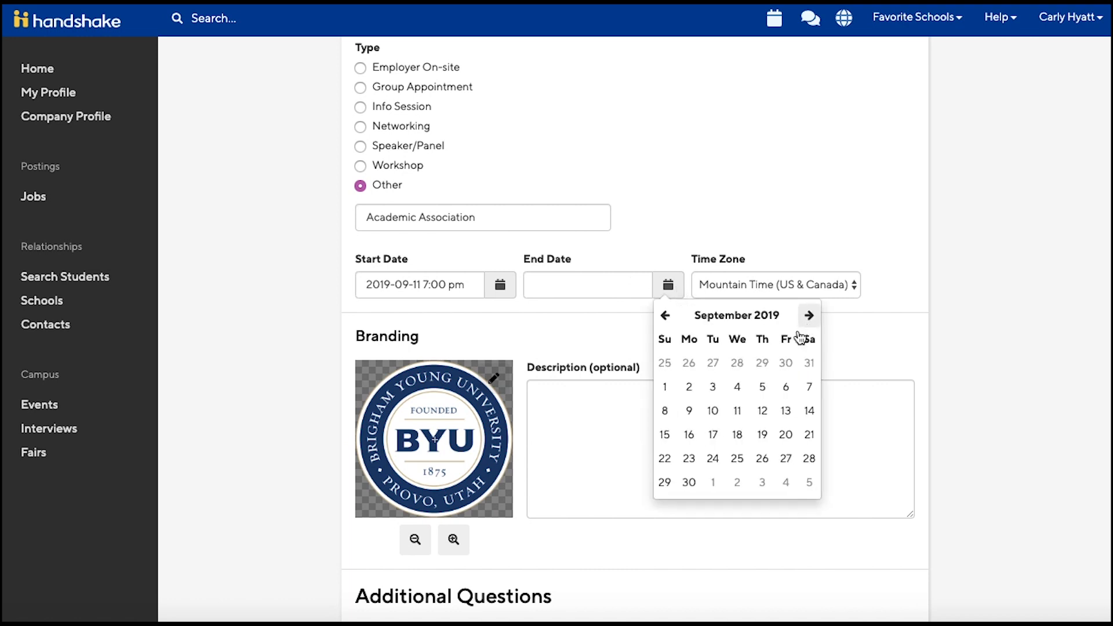
click(737, 411)
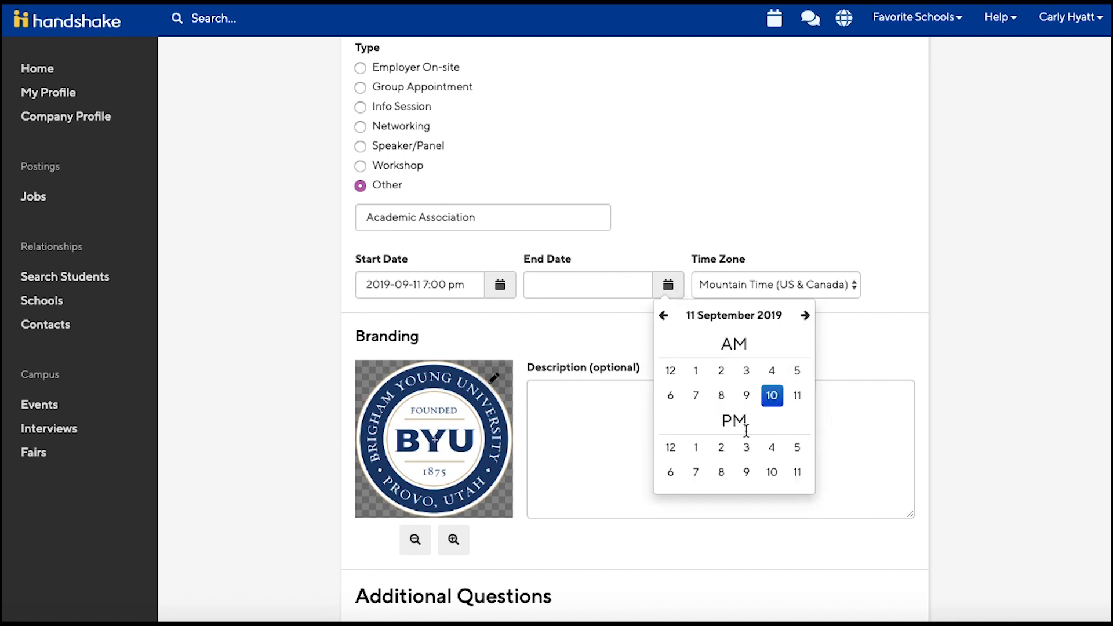
click(722, 473)
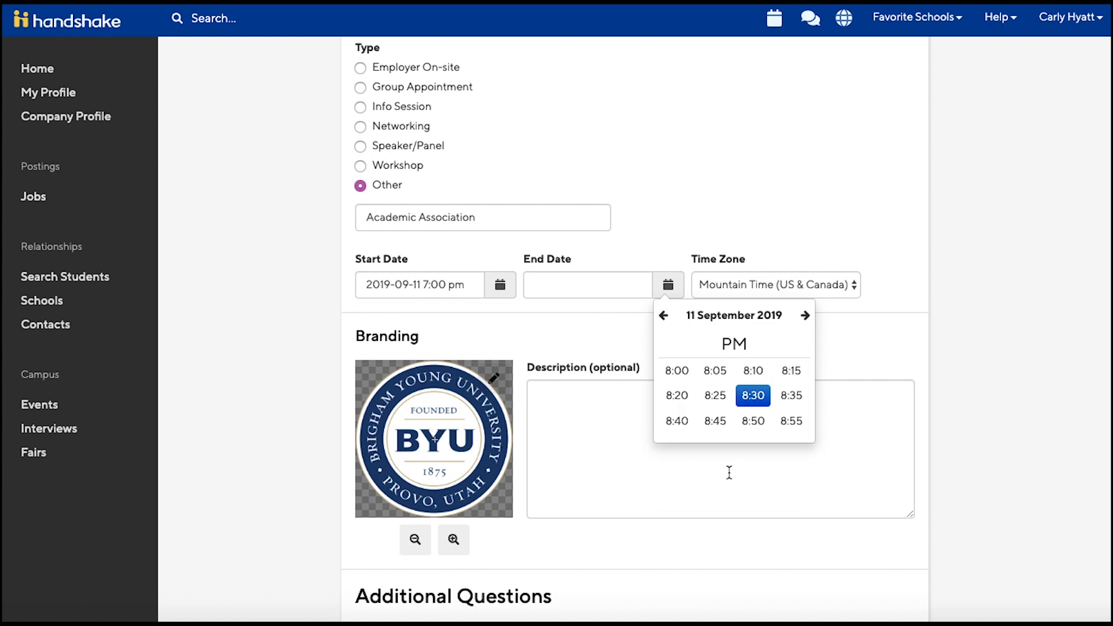
click(753, 396)
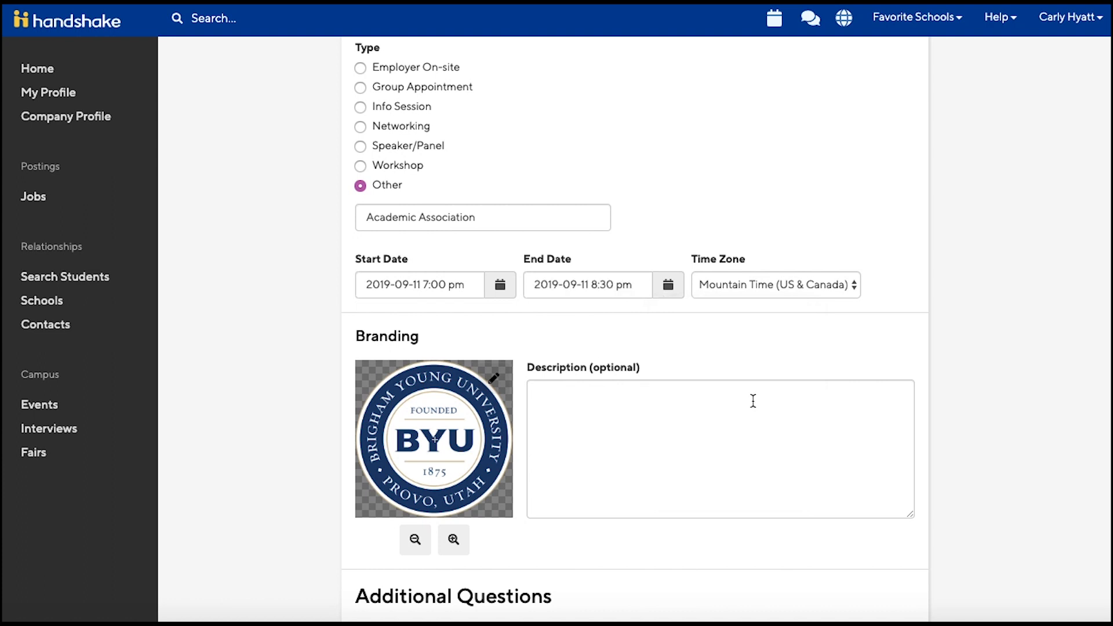
Enter the event description "Come learn about our awesome club and meet club leadership! We will be serving Cafe Rio!"
click(735, 405)
text(Com)
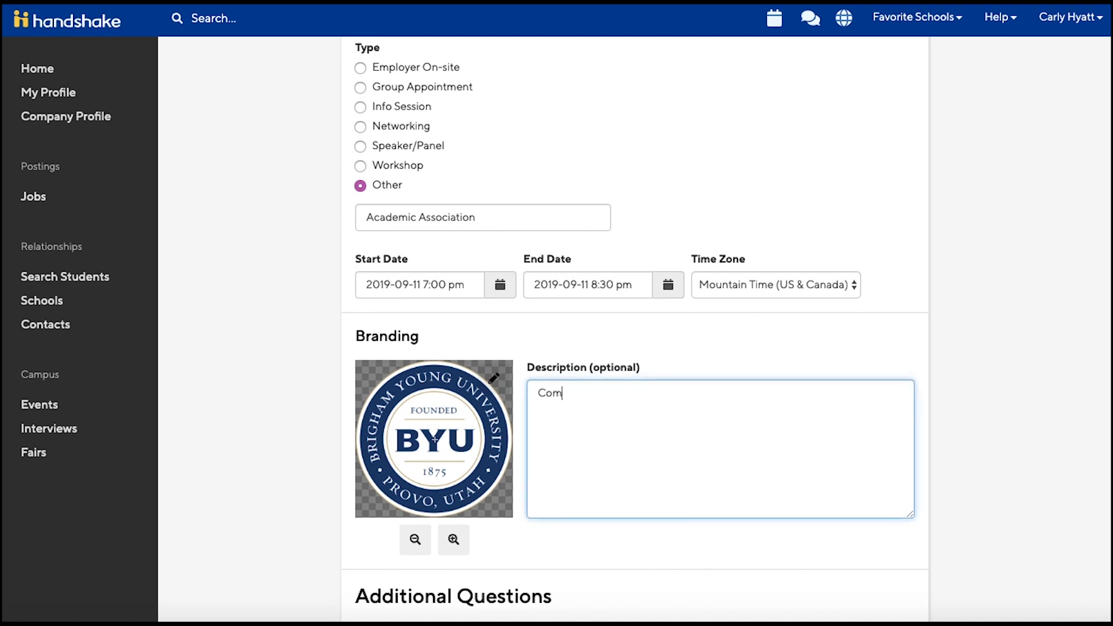
text(e learn about our awesom)
key(BackSpace)
text(e)
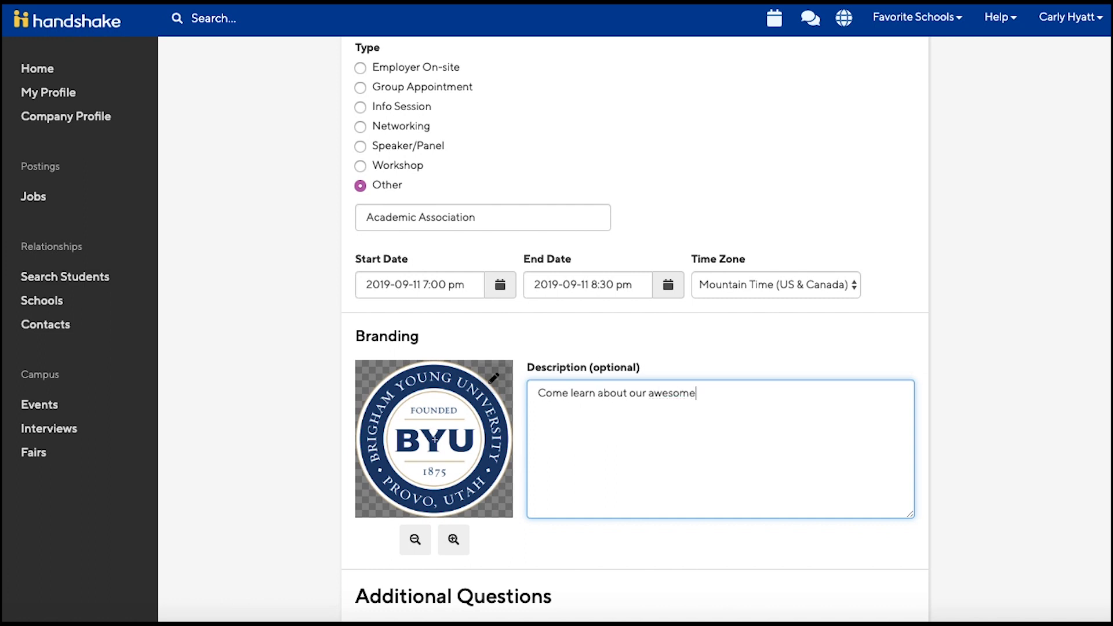
text( club and meet club lea)
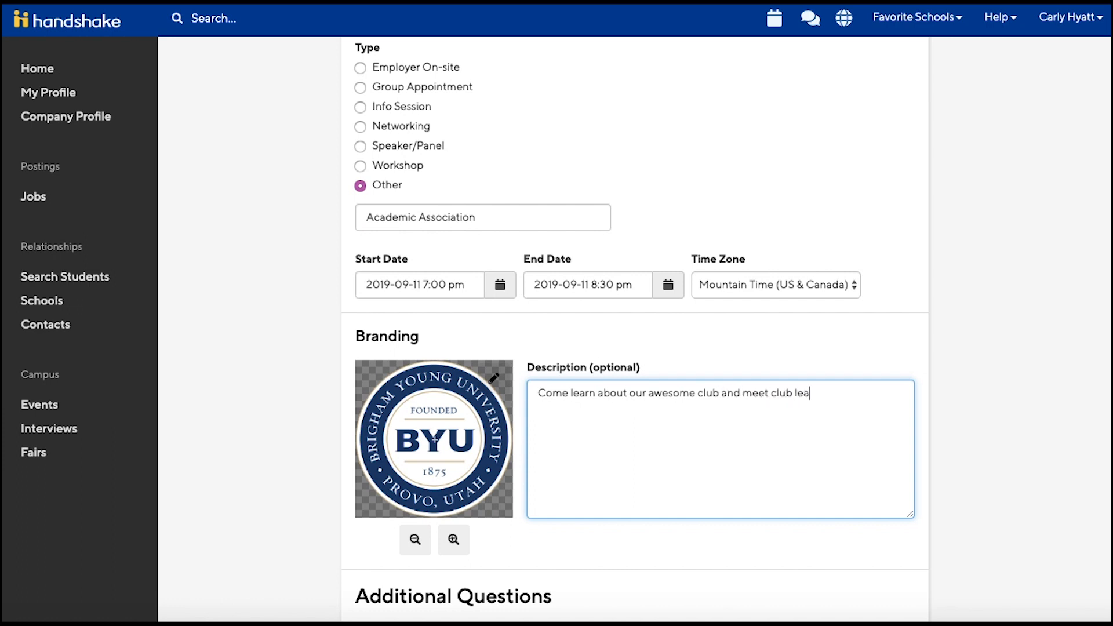
text(dership! We will be ser)
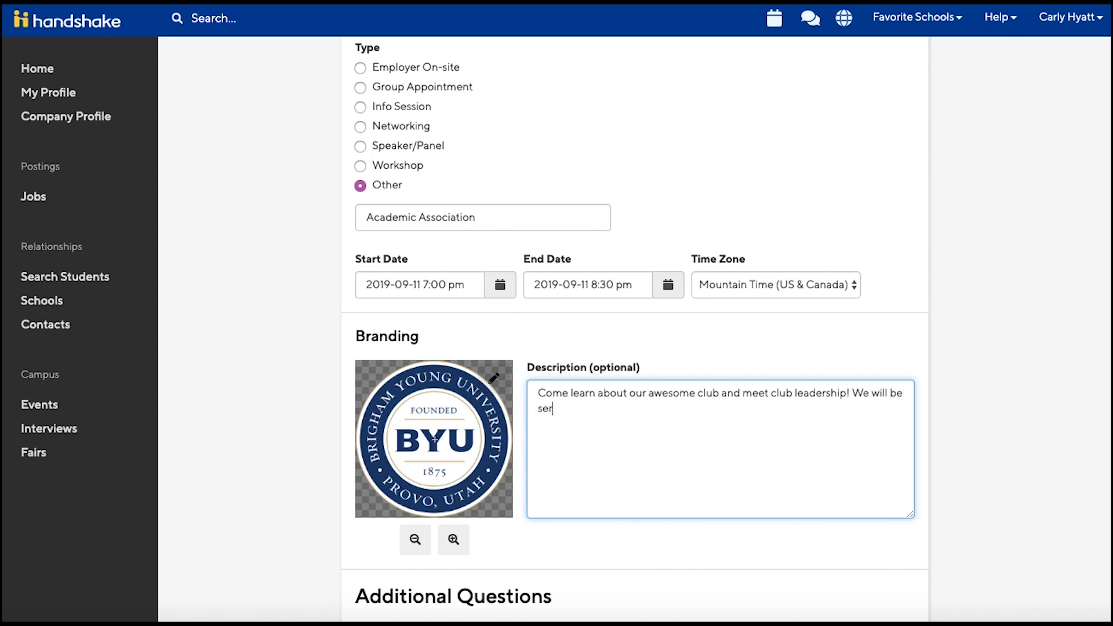
text(ving Cafe Rio!)
Answer the second preferred date/time question with "Thursday, September 12, 7:00 PM-8:30 PM"
scroll(638, 331, down, 4)
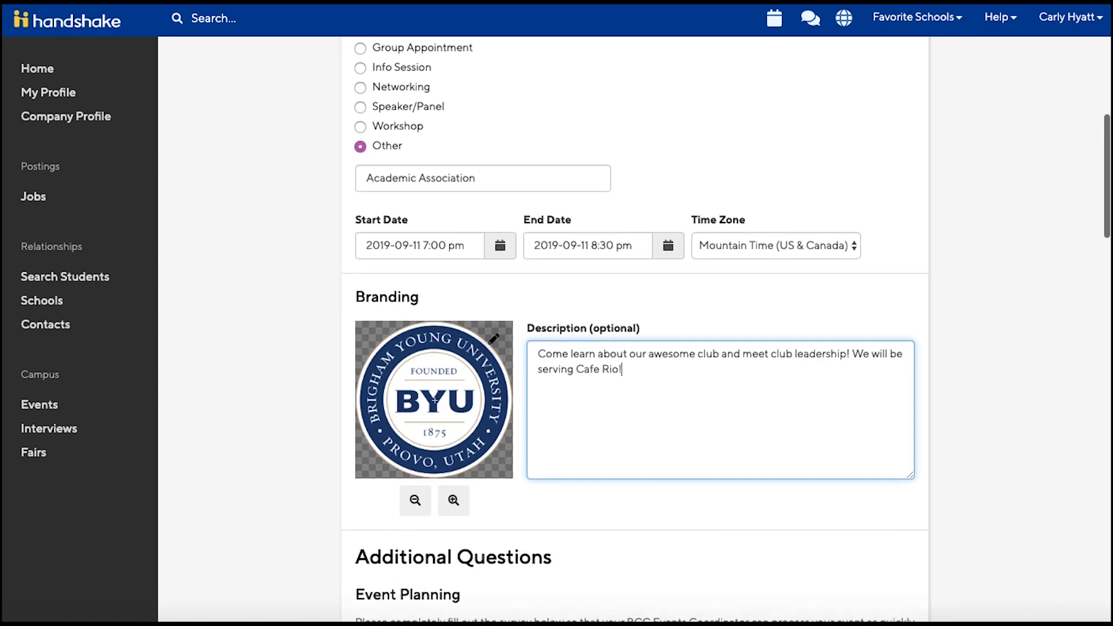
scroll(738, 403, down, 6)
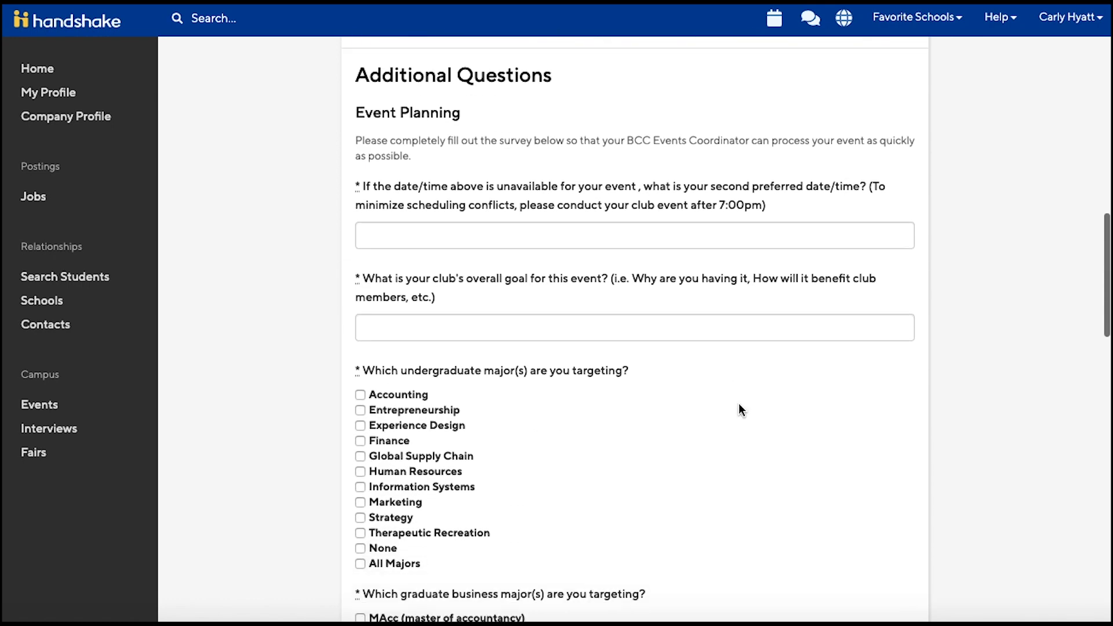
scroll(738, 406, up, 1)
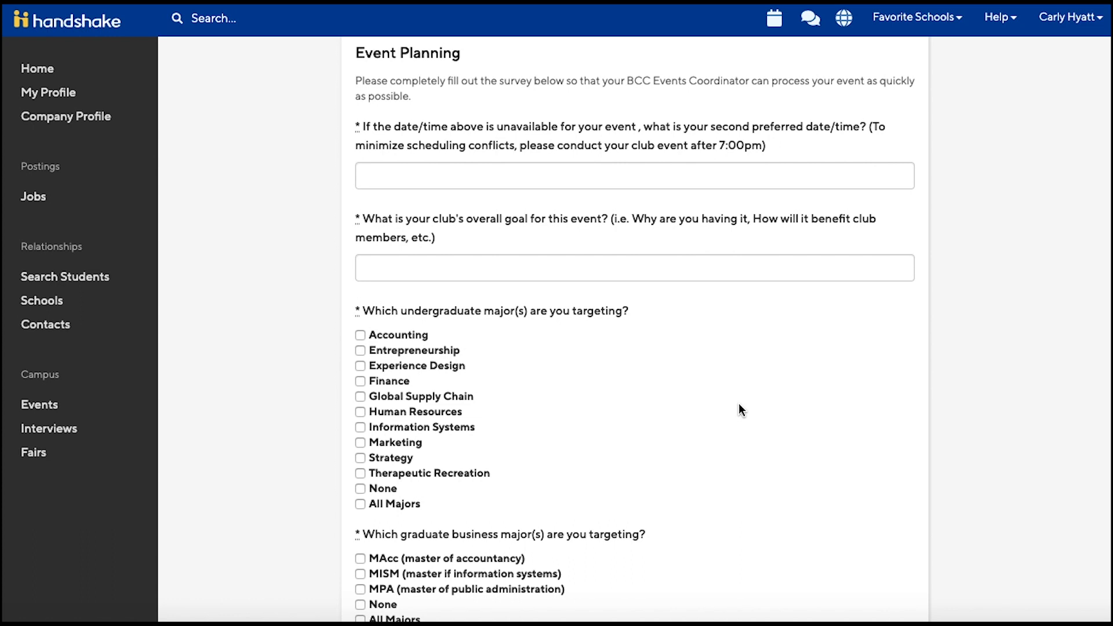
click(515, 185)
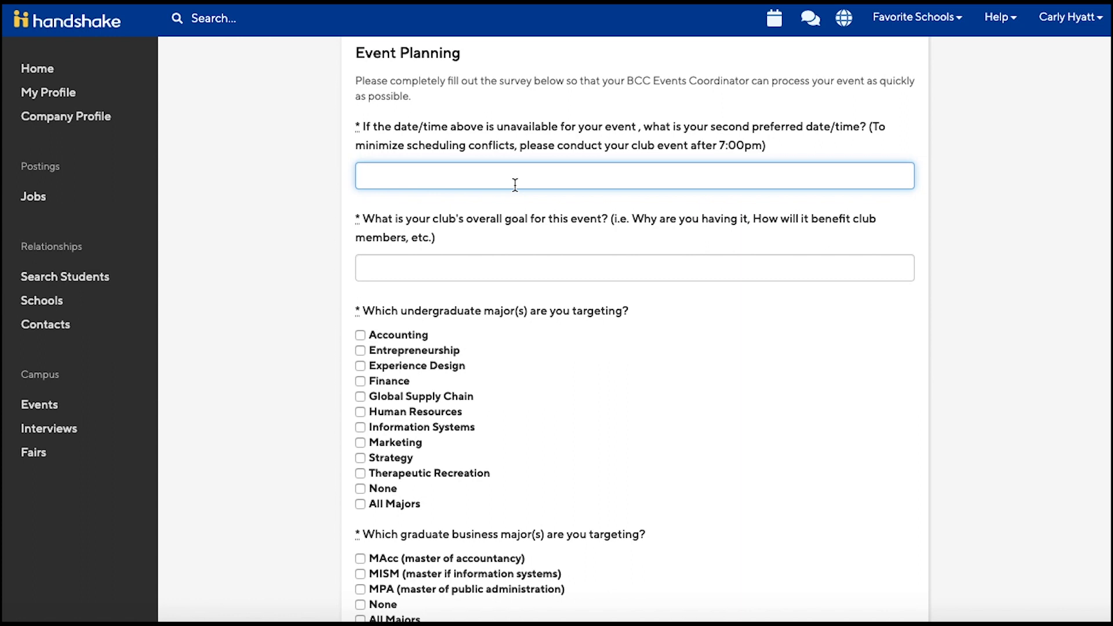
text(Thursday, September 12)
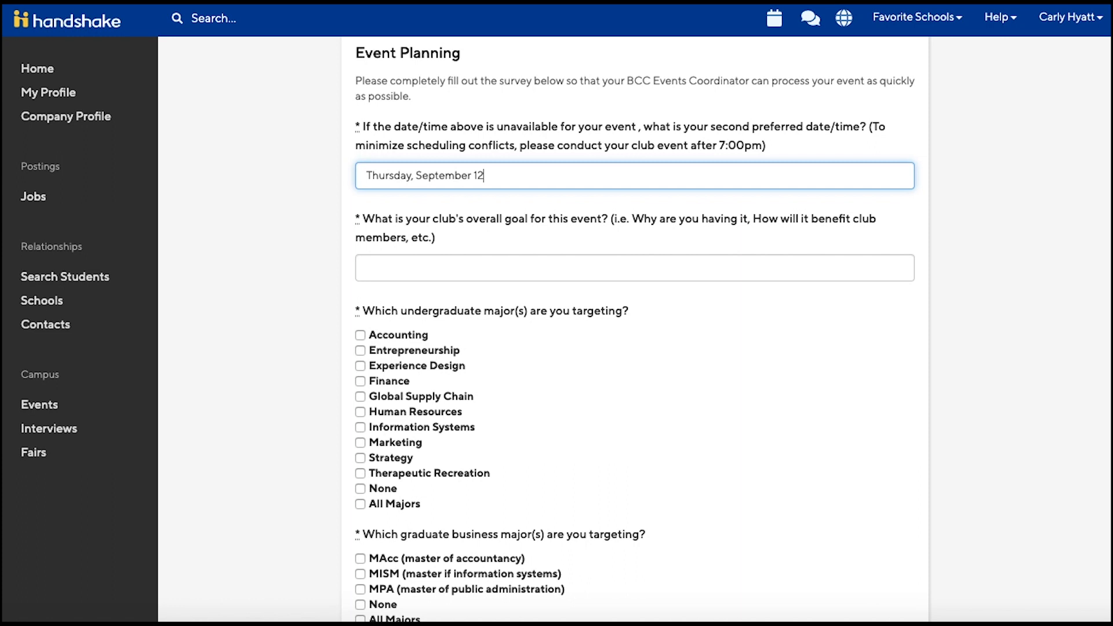
text(, 7:00 PM-8)
text(:30 PM)
Enter "To introduce the club and club leadership" as the club's overall goal for the event
click(489, 259)
text(To introduce the club a)
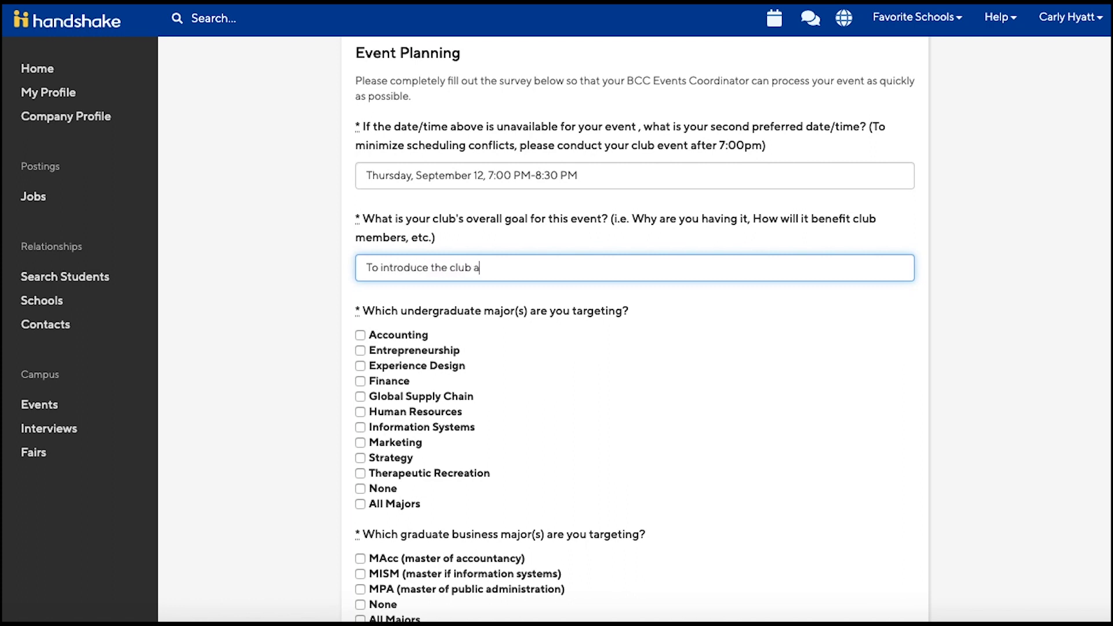
text(nd club leadership)
Select All Majors as the targeted undergraduate majors
scroll(492, 250, up, 2)
scroll(492, 250, down, 4)
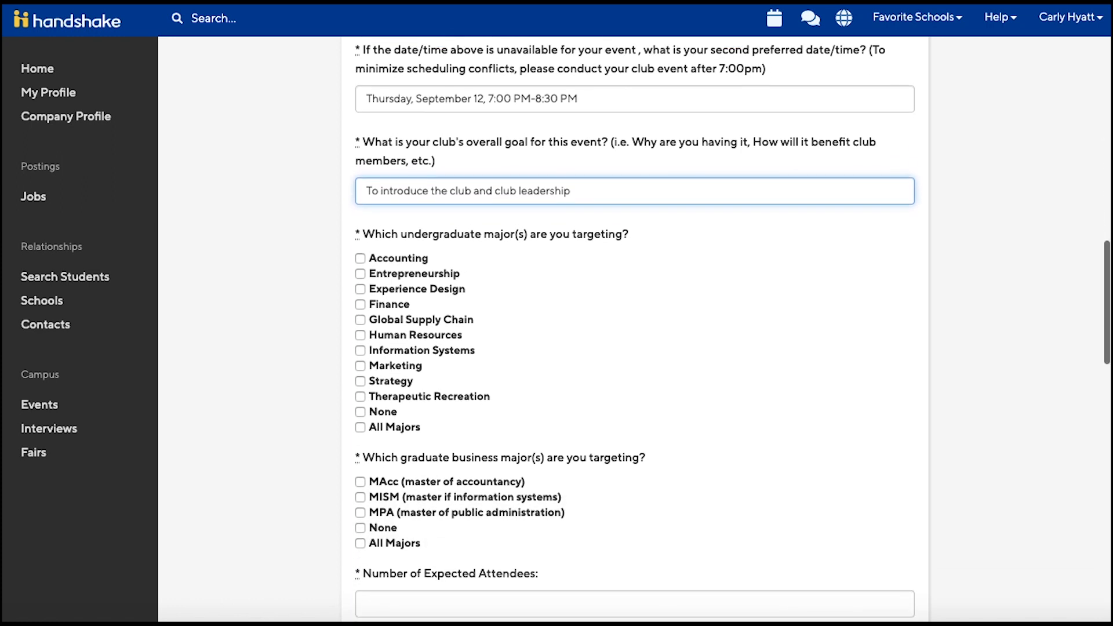
scroll(492, 256, down, 2)
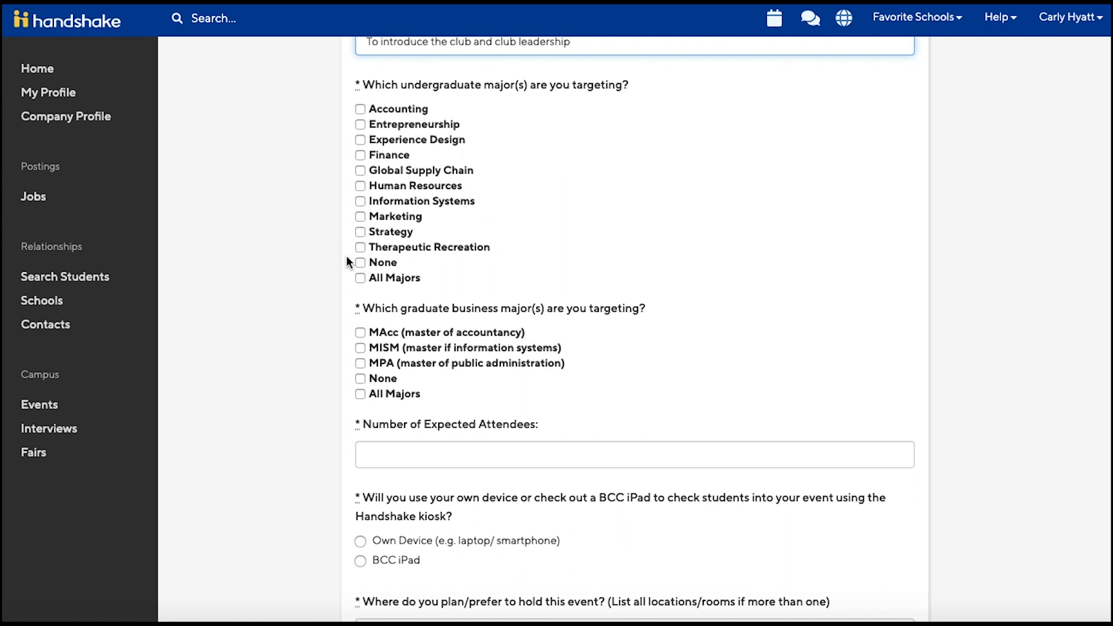
click(360, 279)
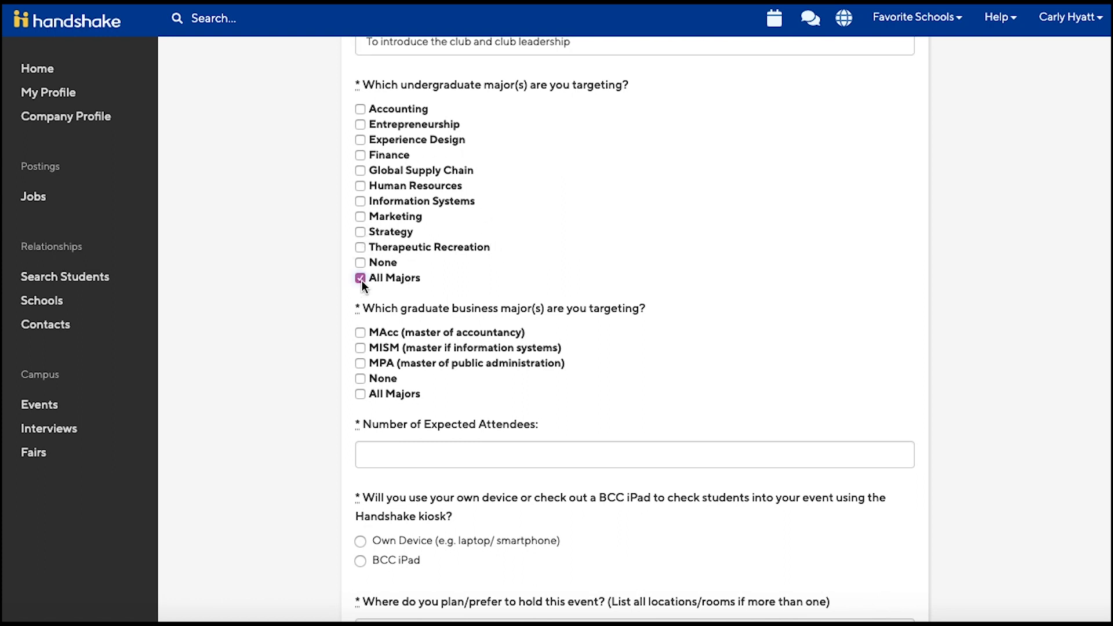
Choose None for the targeted graduate business majors and set the number of expected attendees to 80
click(360, 380)
scroll(629, 339, down, 2)
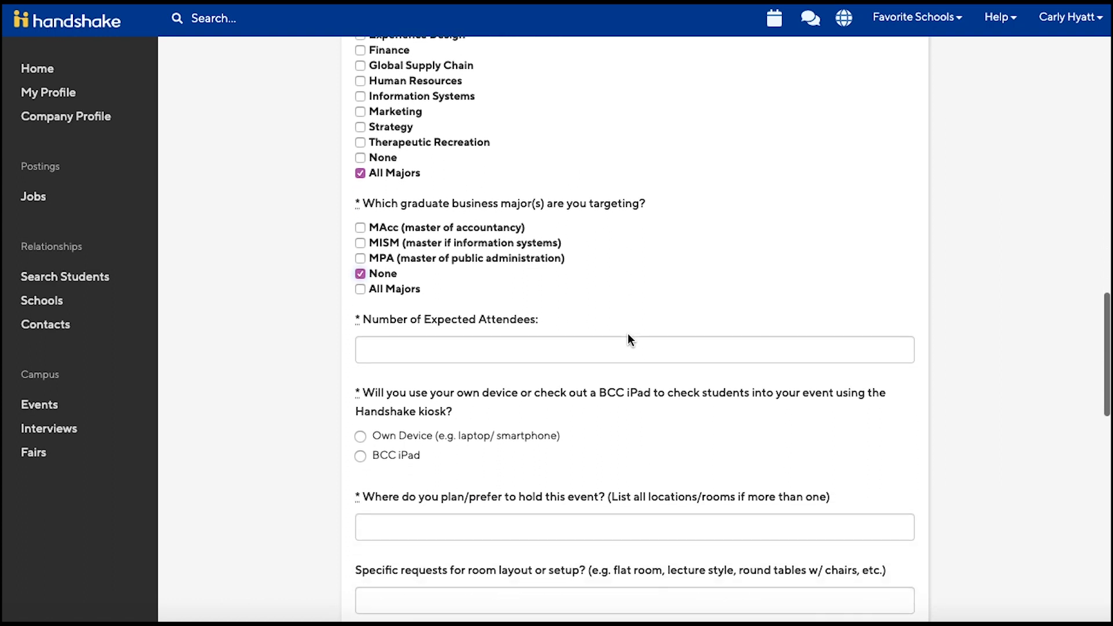
click(629, 334)
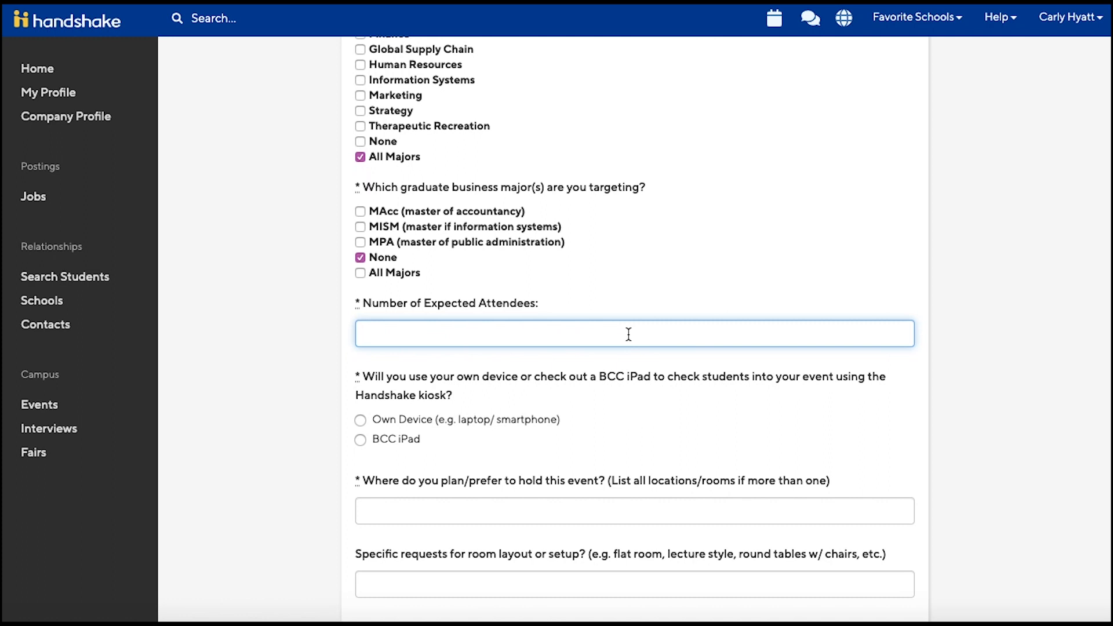
text(80)
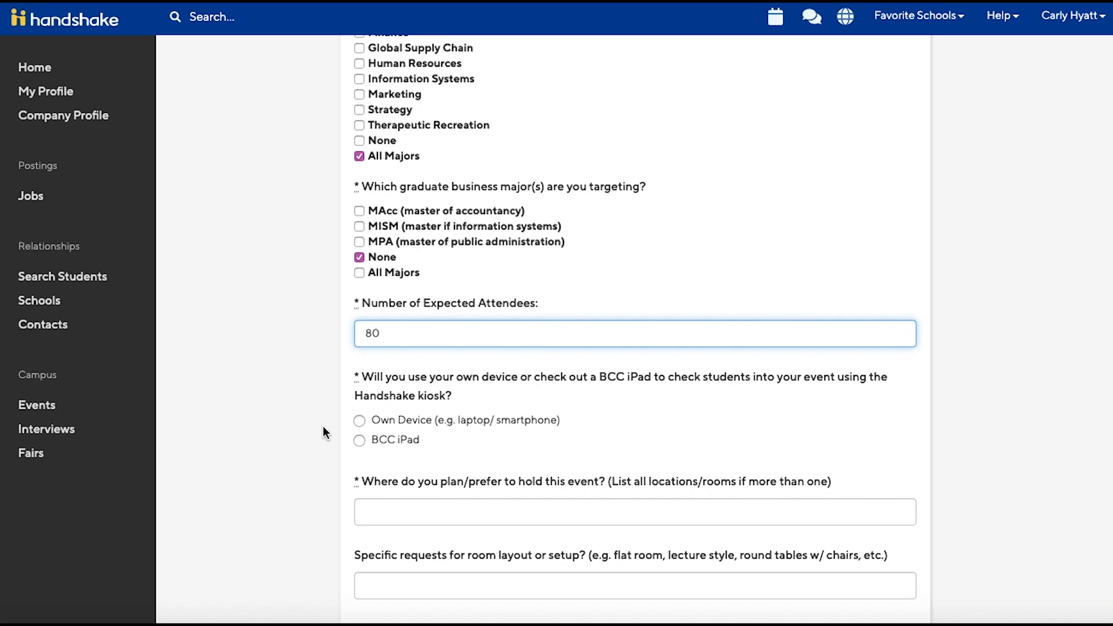
Choose Own Device for student check-in and enter "408 TNRB" as the preferred event location
click(360, 420)
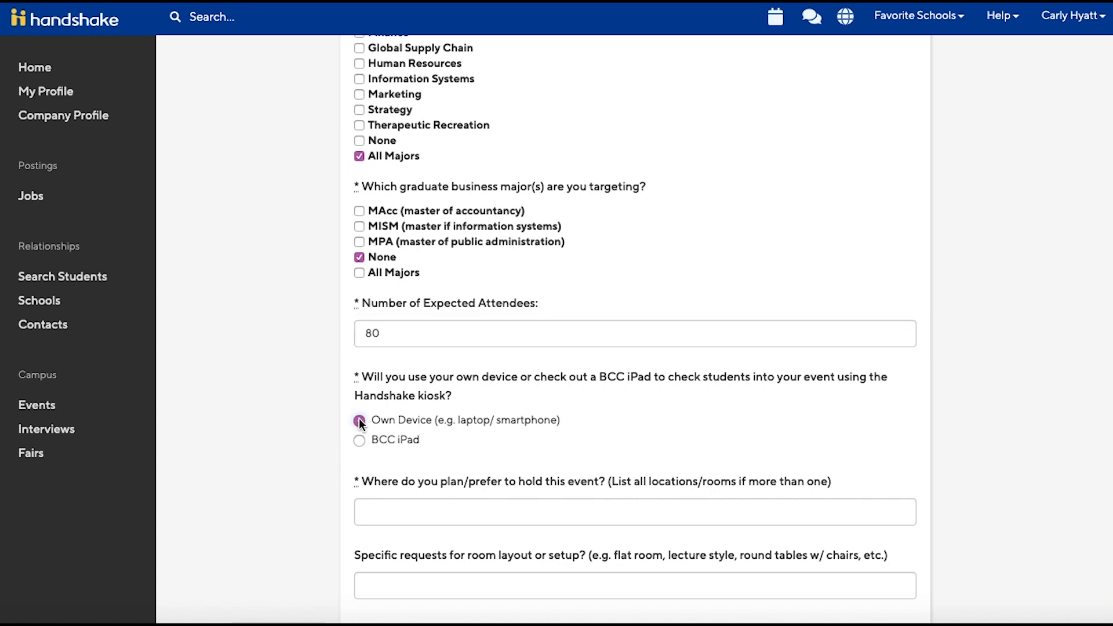
click(426, 507)
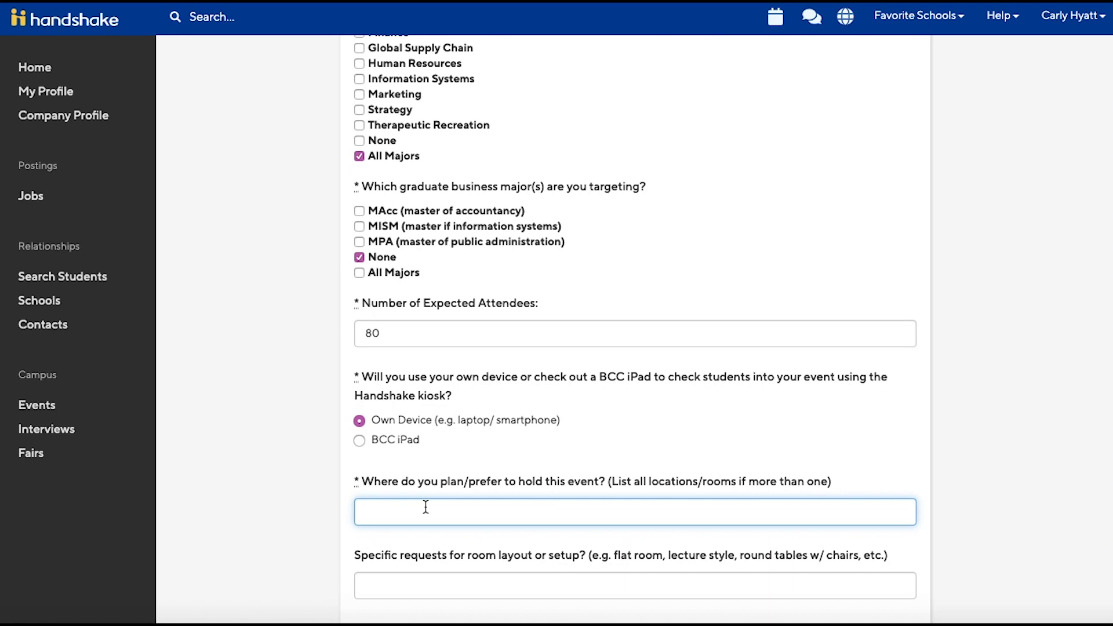
text(408 TNRB)
Enter the room setup request "10 round tables with 8 chairs around. 2 long banquet tables in the back."
scroll(635, 330, down, 7)
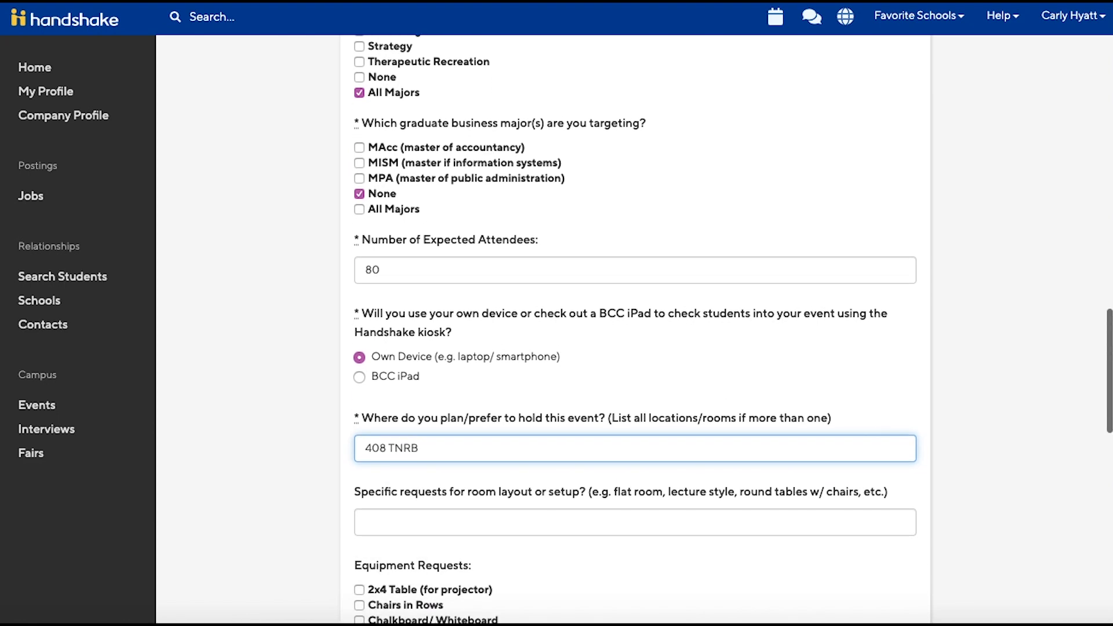
scroll(635, 331, down, 1)
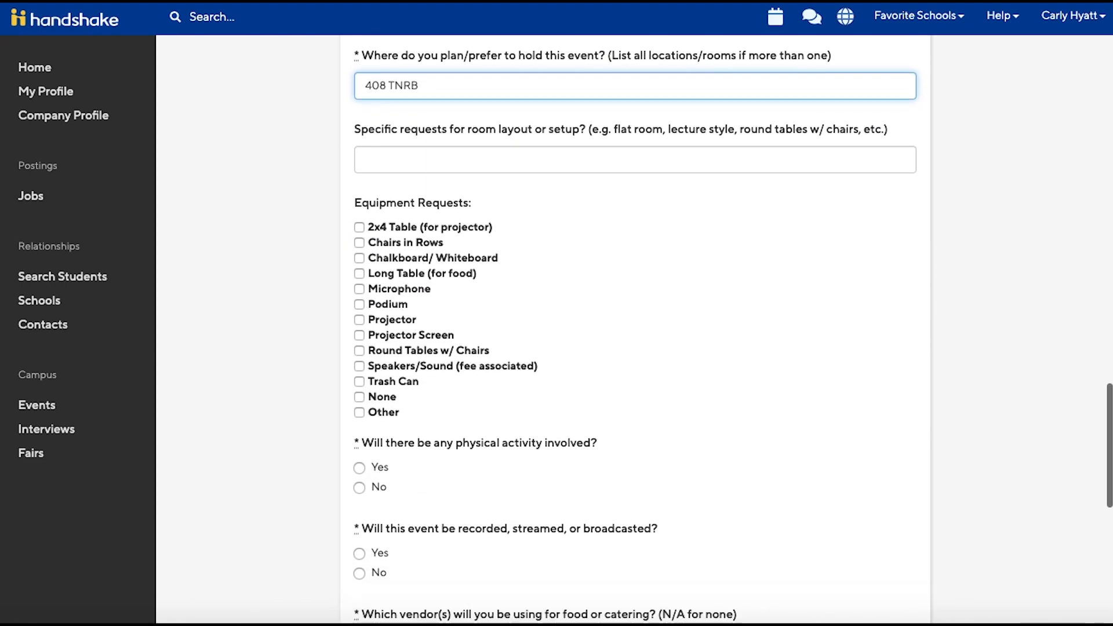
click(558, 150)
text(10 round tables with 8 chairs around)
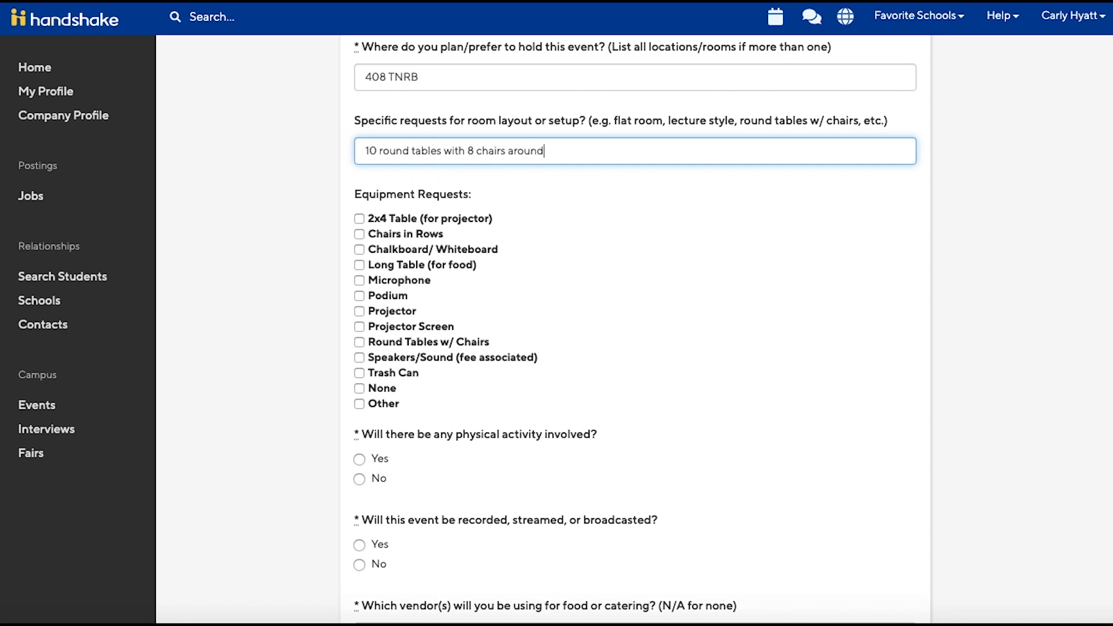
text(. 2 la)
key(BackSpace)
text(ong banquest)
key(BackSpace)
key(BackSpace)
key(BackSpace)
text(t)
text( table in)
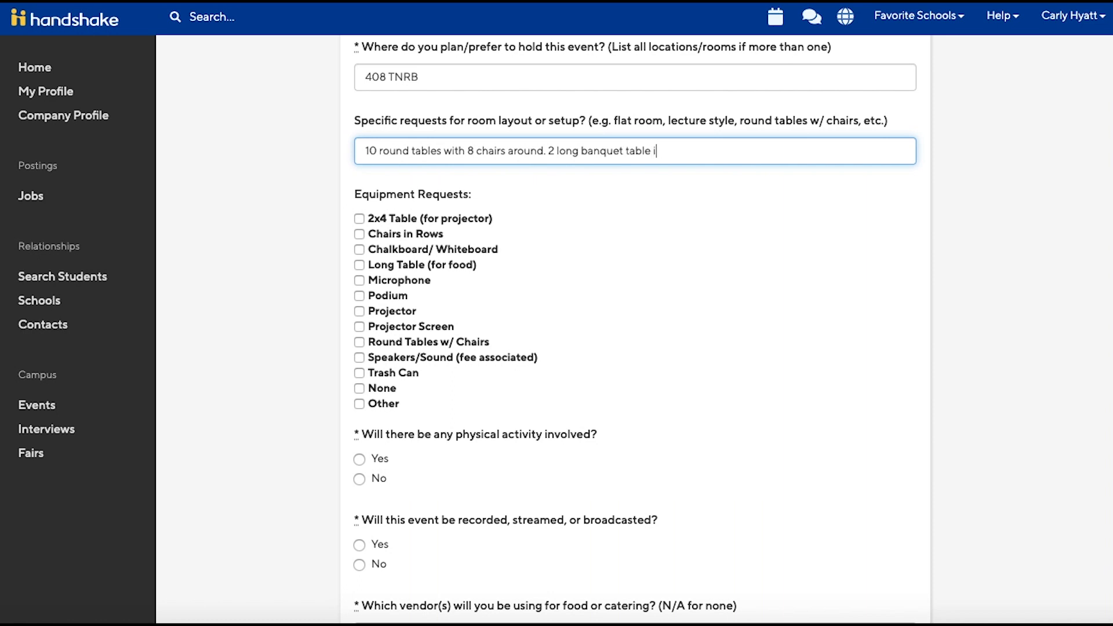
key(BackSpace)
key(BackSpace)
key(BackSpace)
text(s in the back.)
Request a microphone, podium, projector, projector screen, round tables with chairs, speakers/sound and a trash can as equipment
click(361, 276)
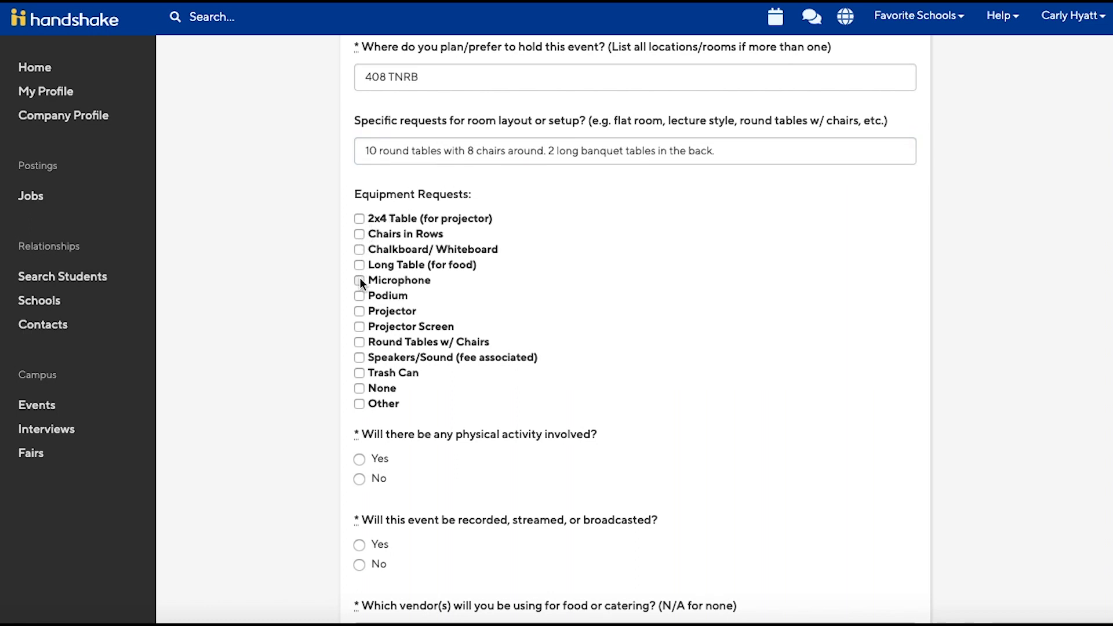
click(359, 341)
click(360, 373)
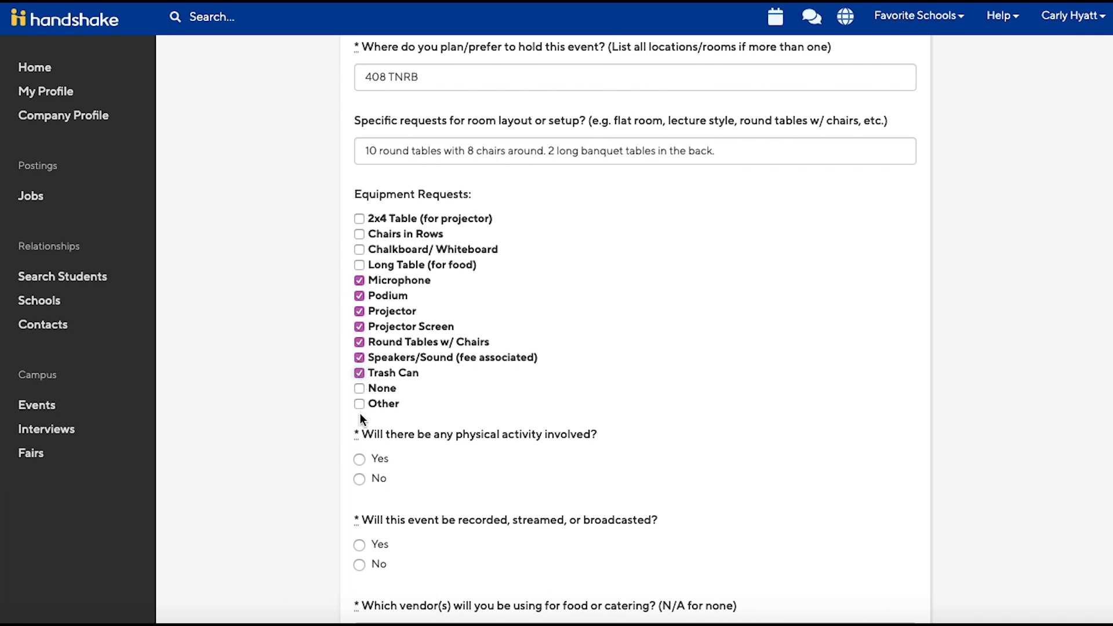
Answer No to both the physical activity question and the question on recording, streaming or broadcasting the event
scroll(359, 458, down, 2)
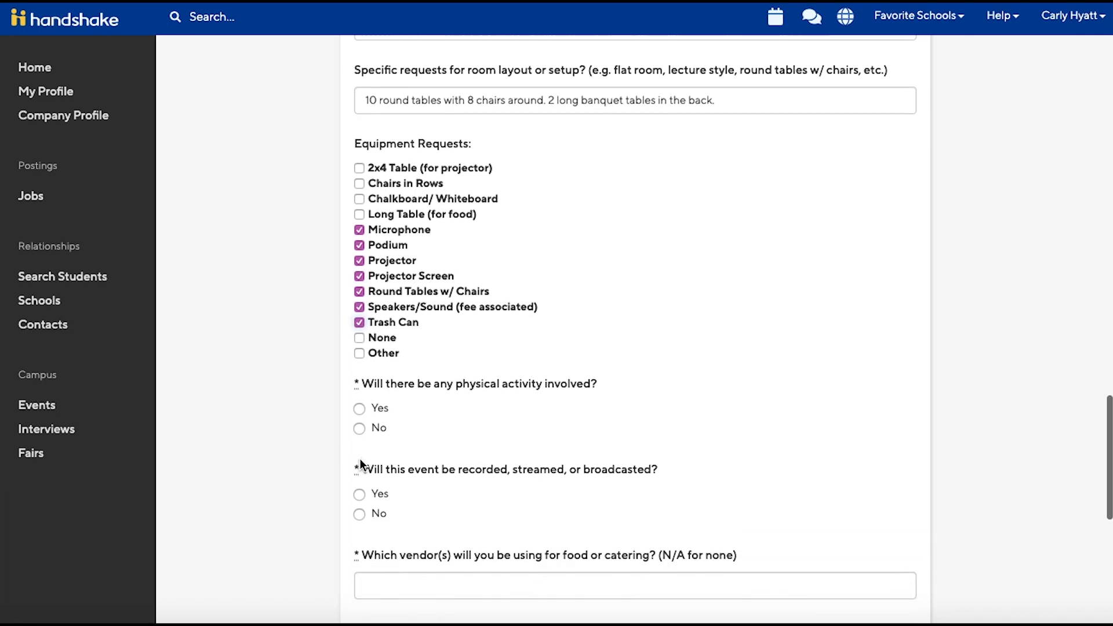
scroll(361, 456, down, 4)
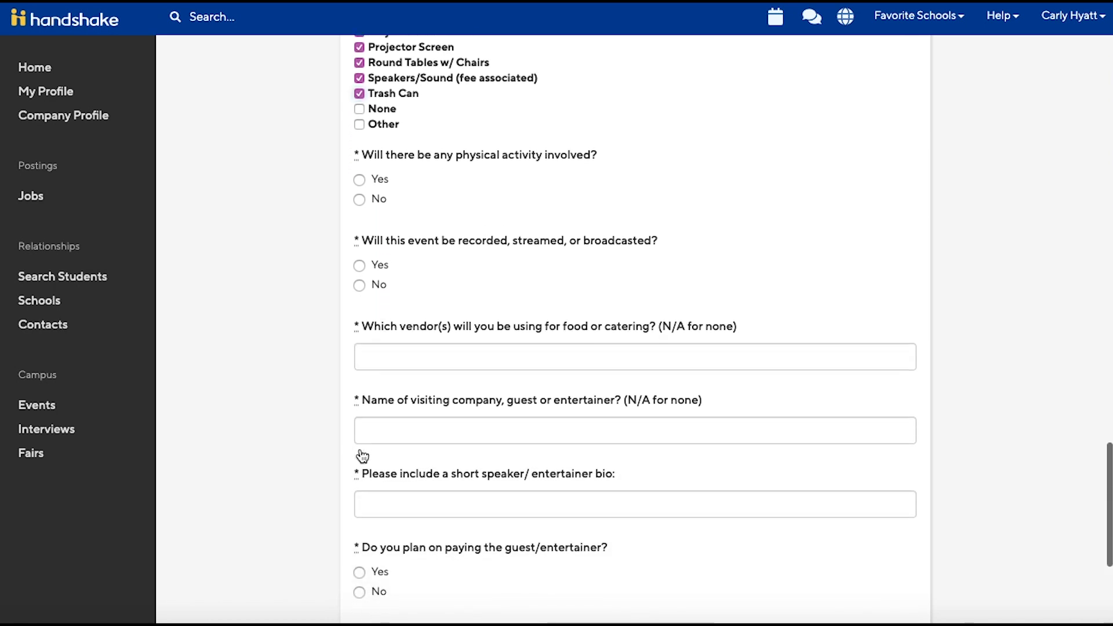
scroll(361, 449, down, 1)
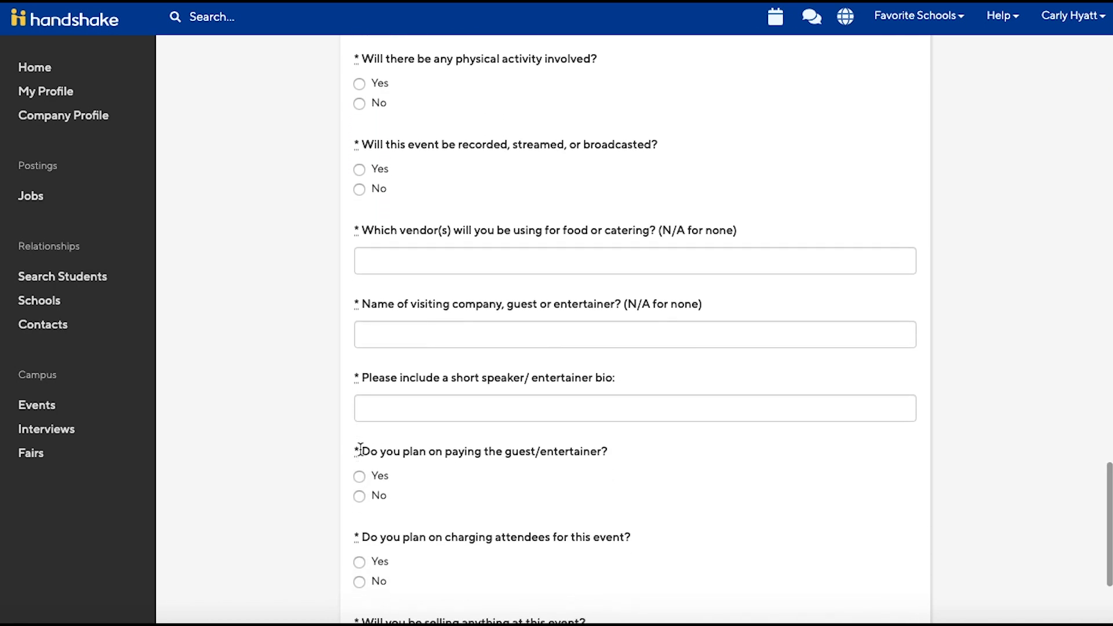
click(356, 105)
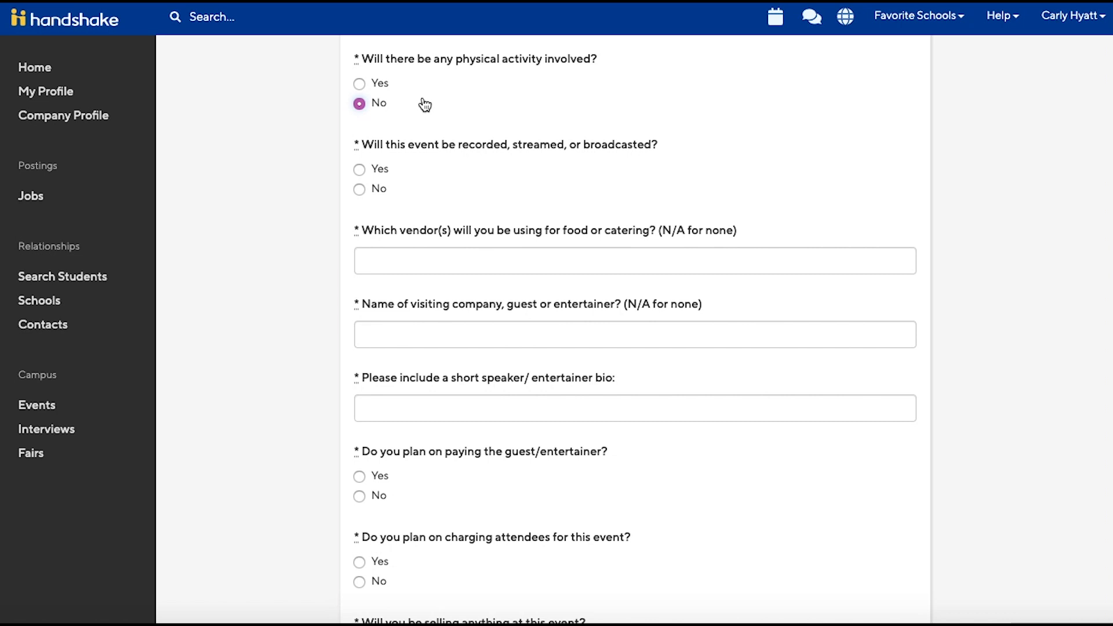
click(366, 194)
Enter "Cafe Rio" as the food vendor and "N/A" for both the visiting guest name and the speaker bio
click(422, 254)
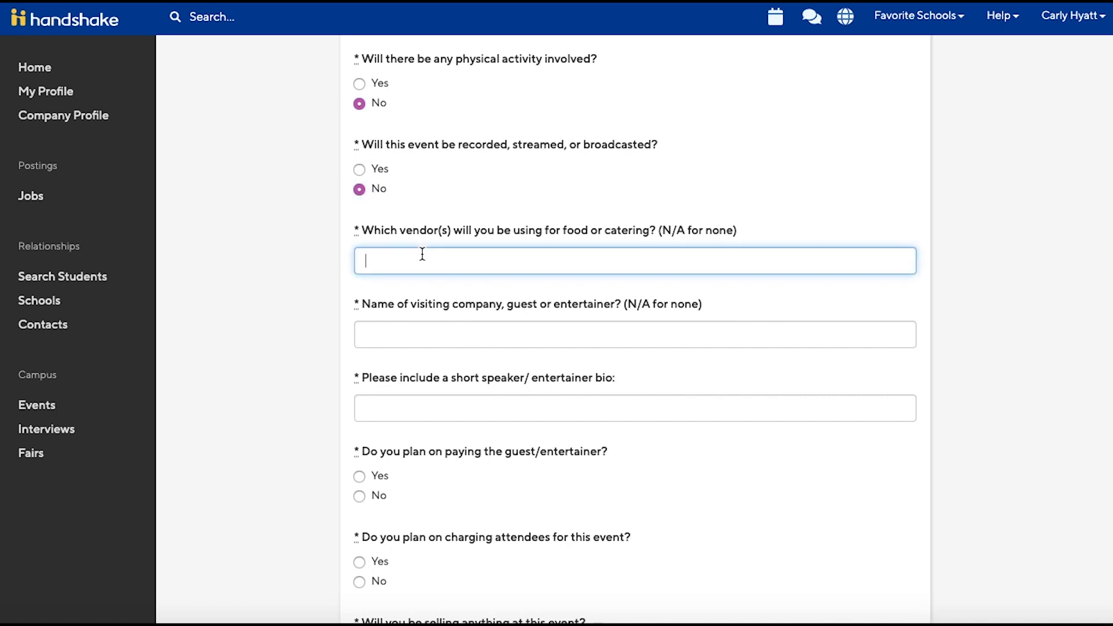
text(Cafe Rio)
click(406, 323)
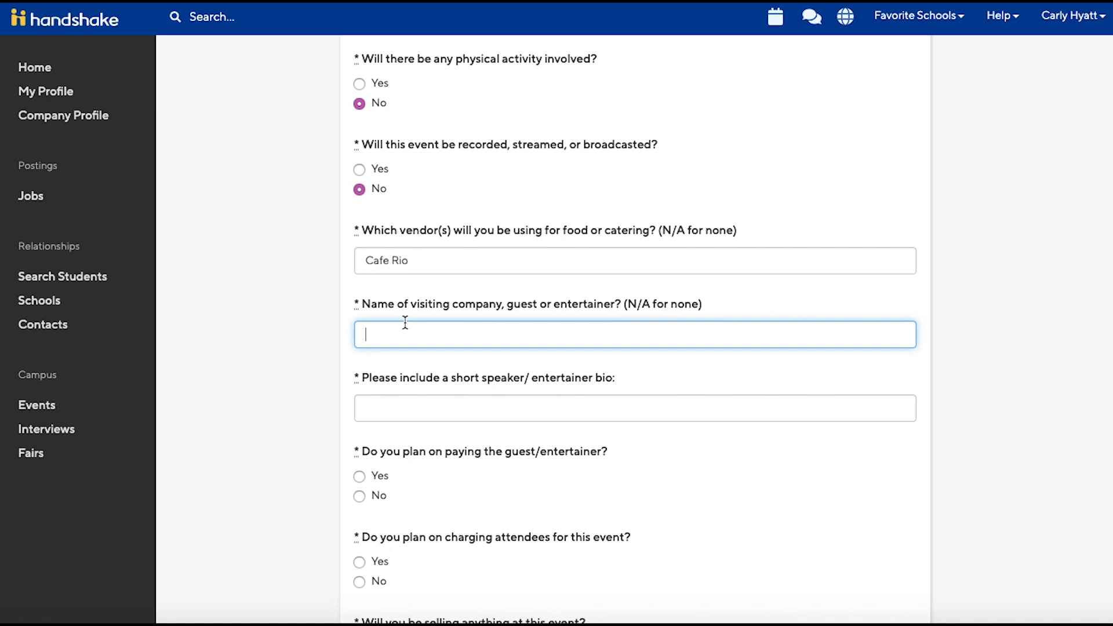
text(N/A)
click(412, 396)
text(N/A)
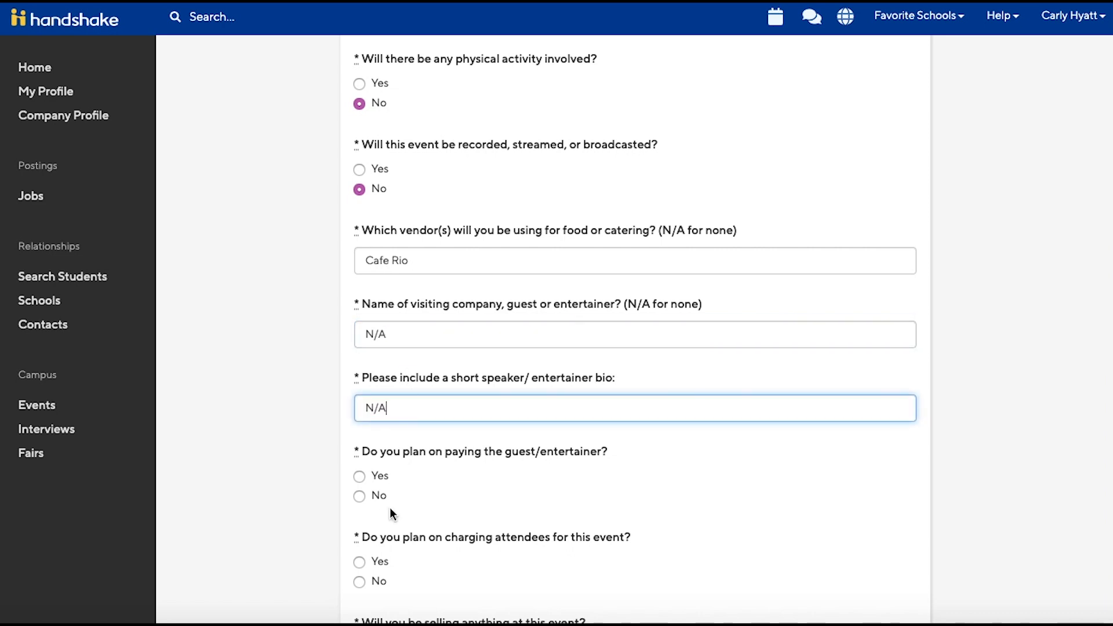
Answer No to paying the guest, charging attendees and selling anything at the event, and save the event request
scroll(390, 507, down, 3)
scroll(392, 514, down, 1)
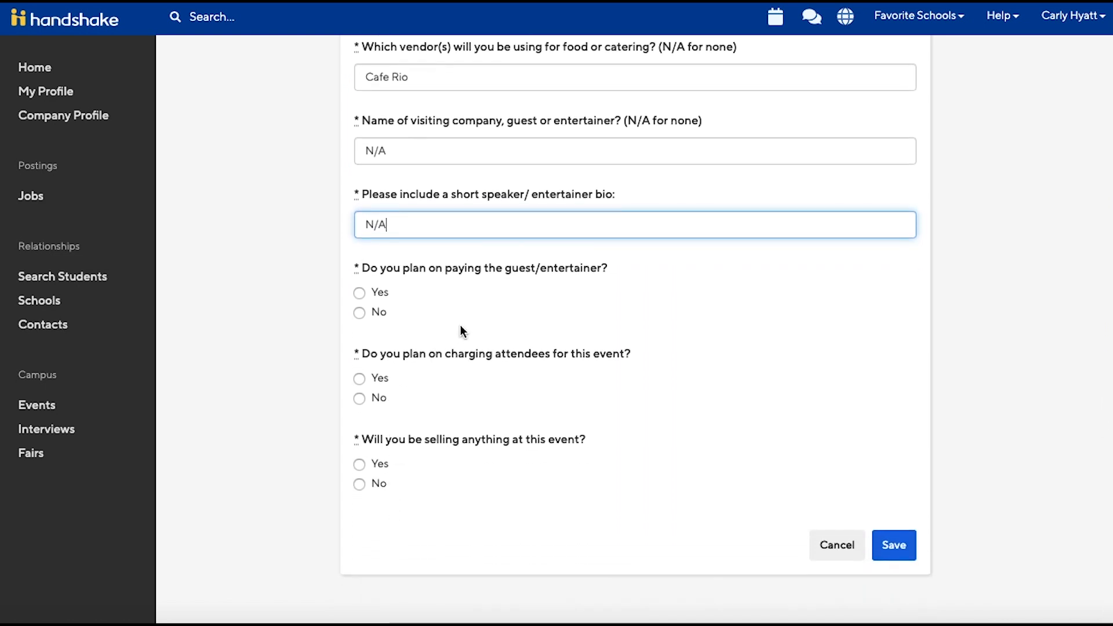
click(361, 313)
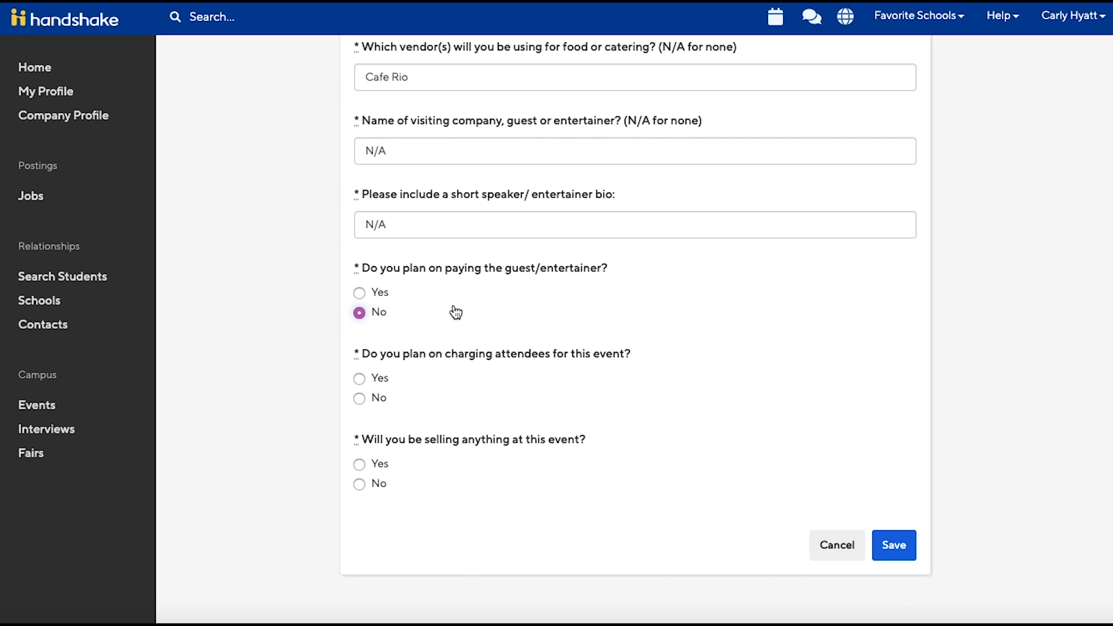
click(363, 400)
click(363, 484)
click(894, 545)
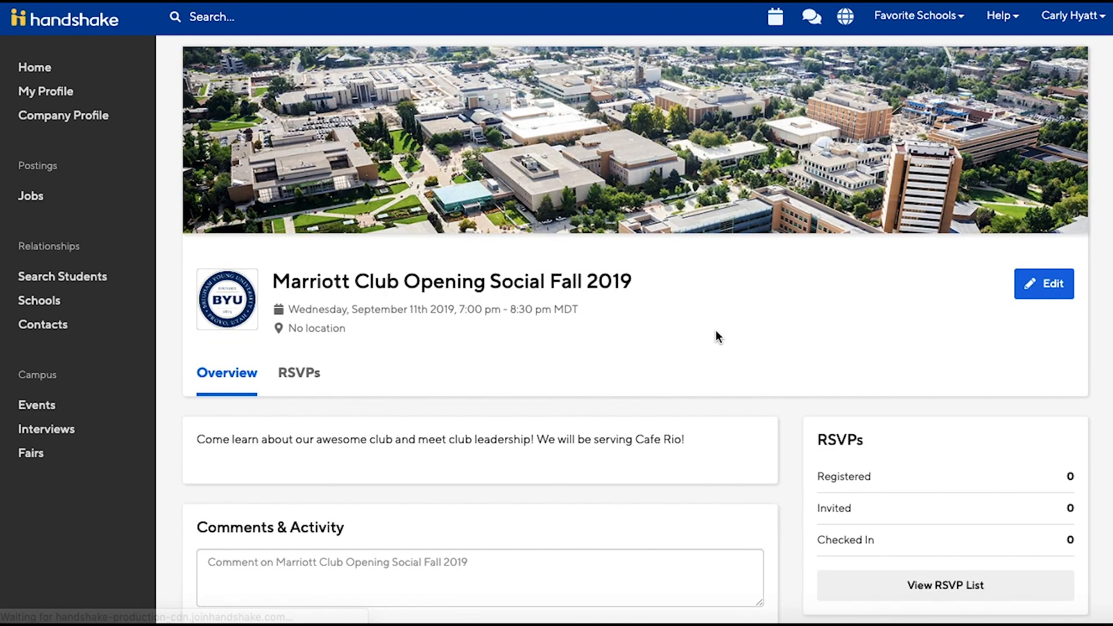
Reopen the Marriott Club Opening Social Fall 2019 event from the home page's upcoming events in edit mode and review its details
click(65, 80)
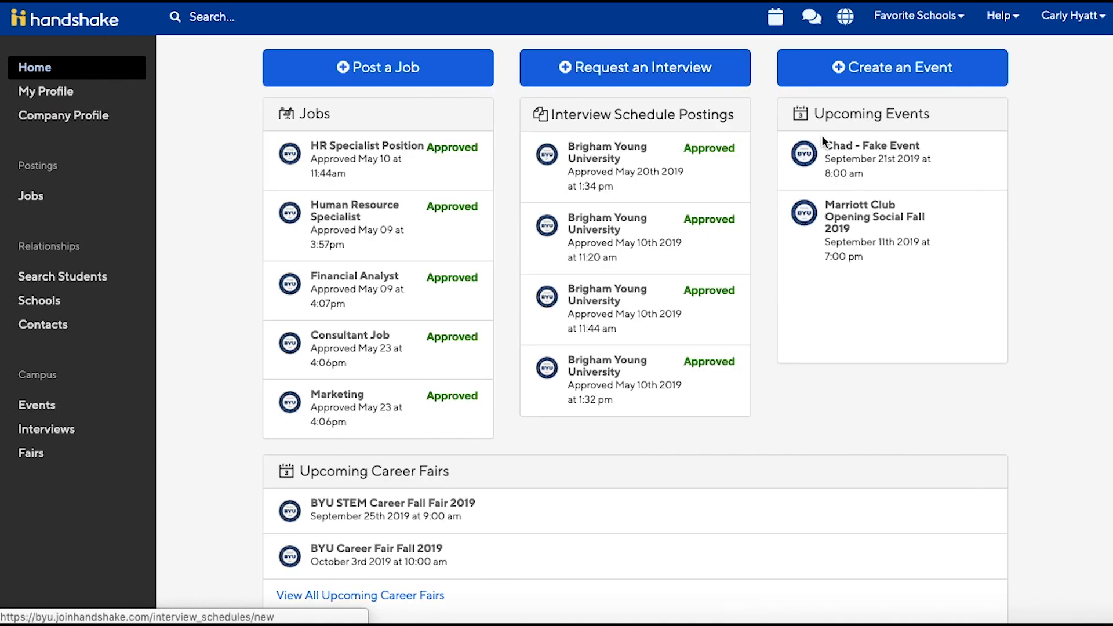
click(857, 217)
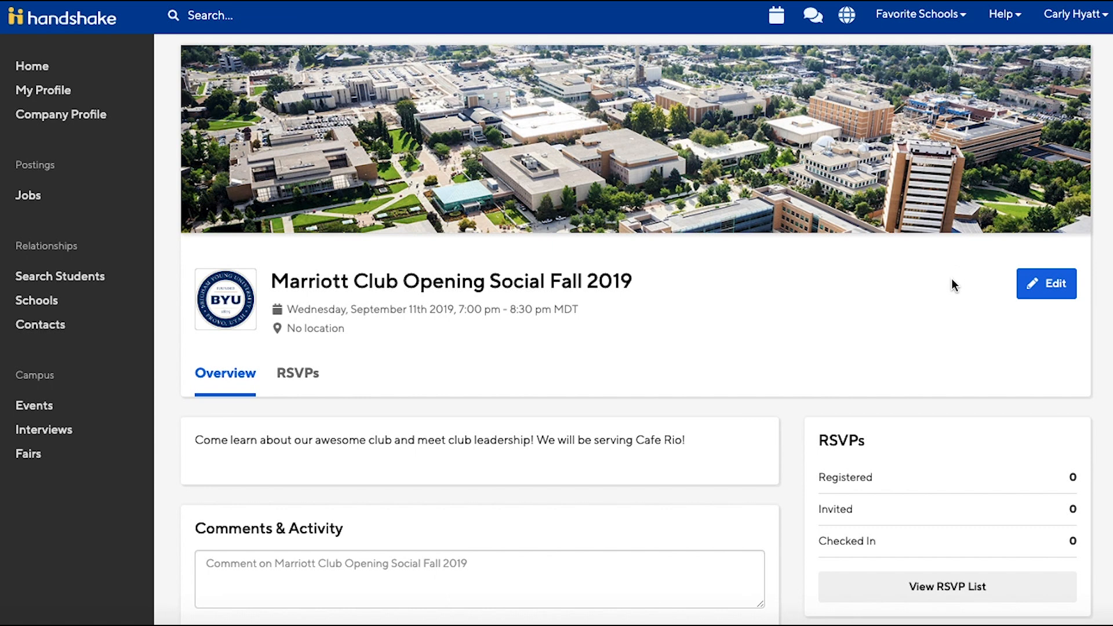
click(1055, 290)
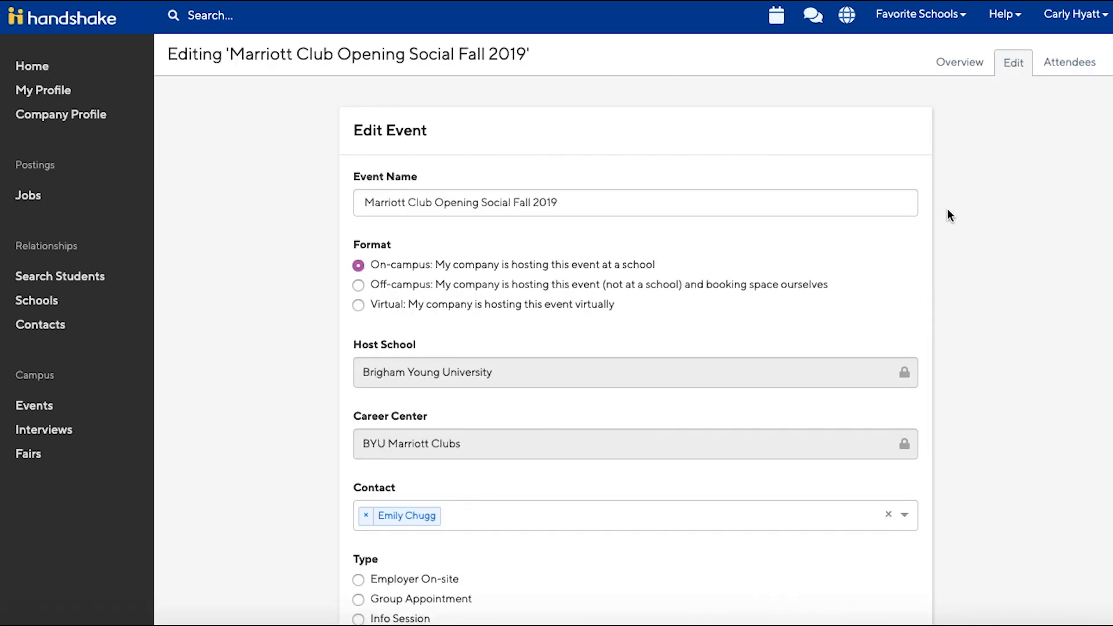
scroll(947, 209, down, 5)
scroll(948, 204, down, 13)
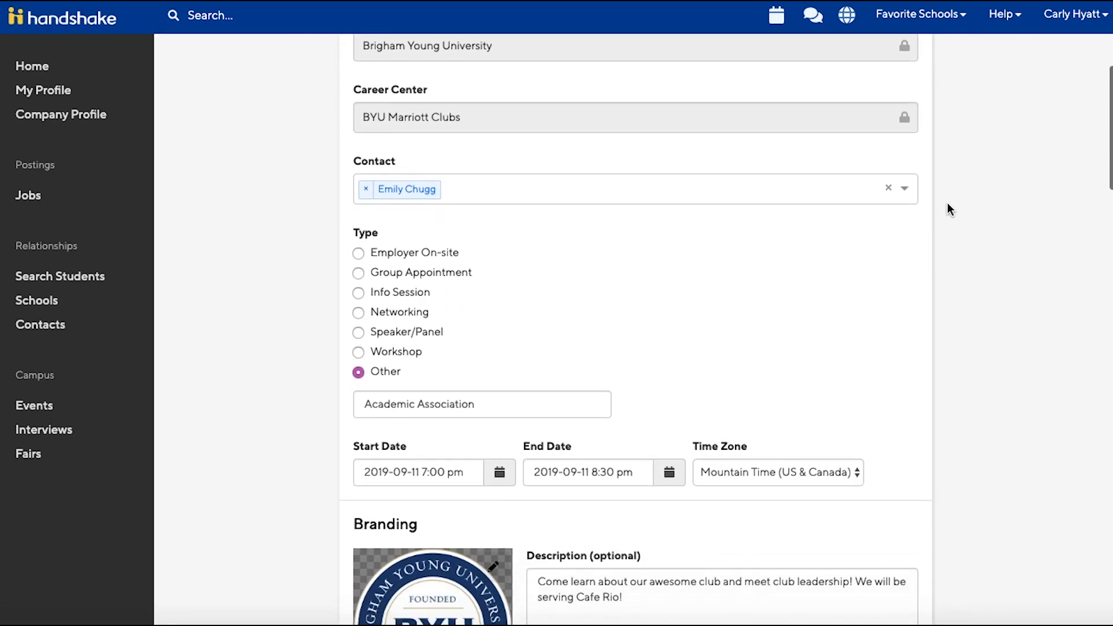